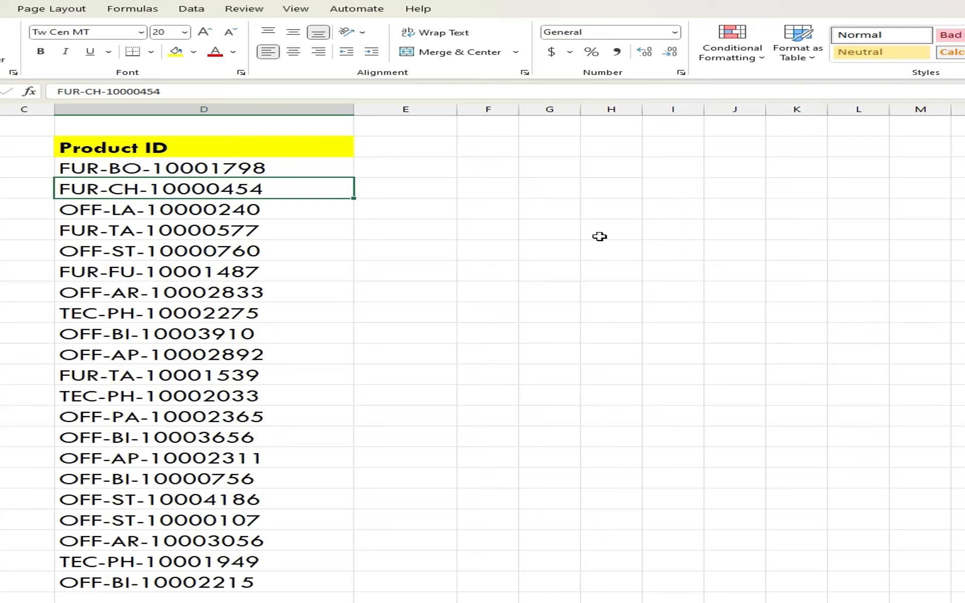
key(Up)
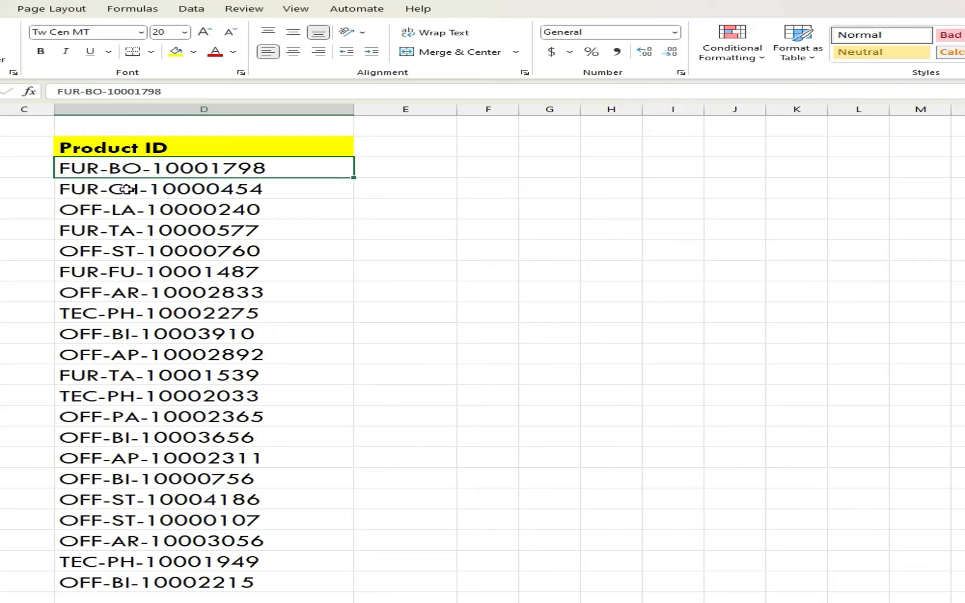
click(127, 188)
click(127, 212)
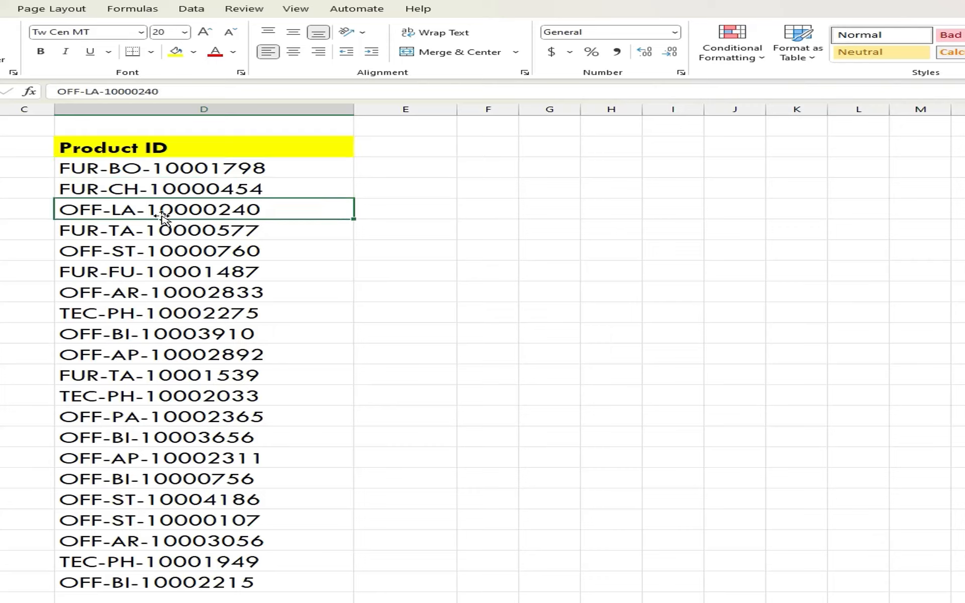
click(81, 192)
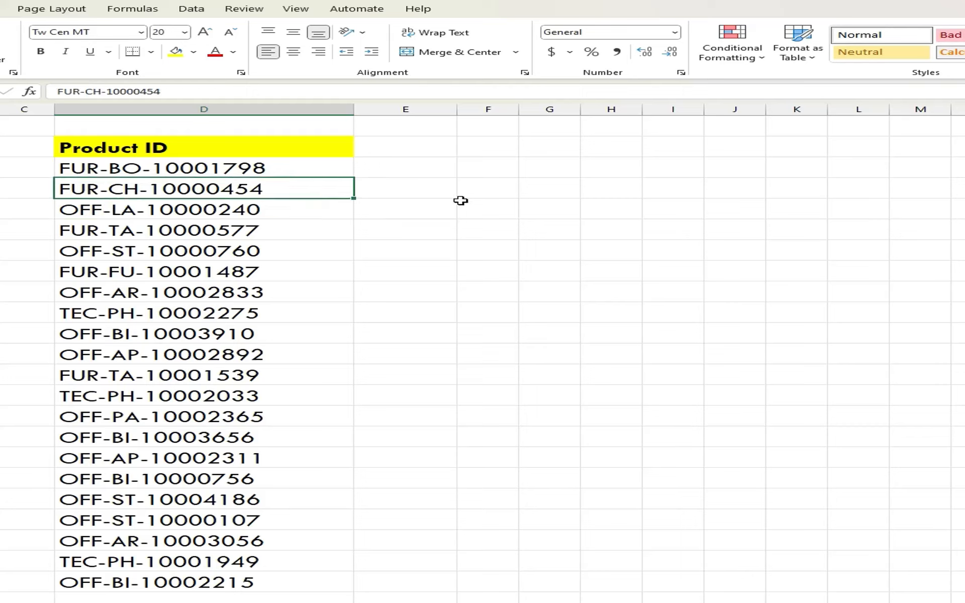
Enter the function names RIGHT, LEFT and MID in cells F4 to F6
click(491, 193)
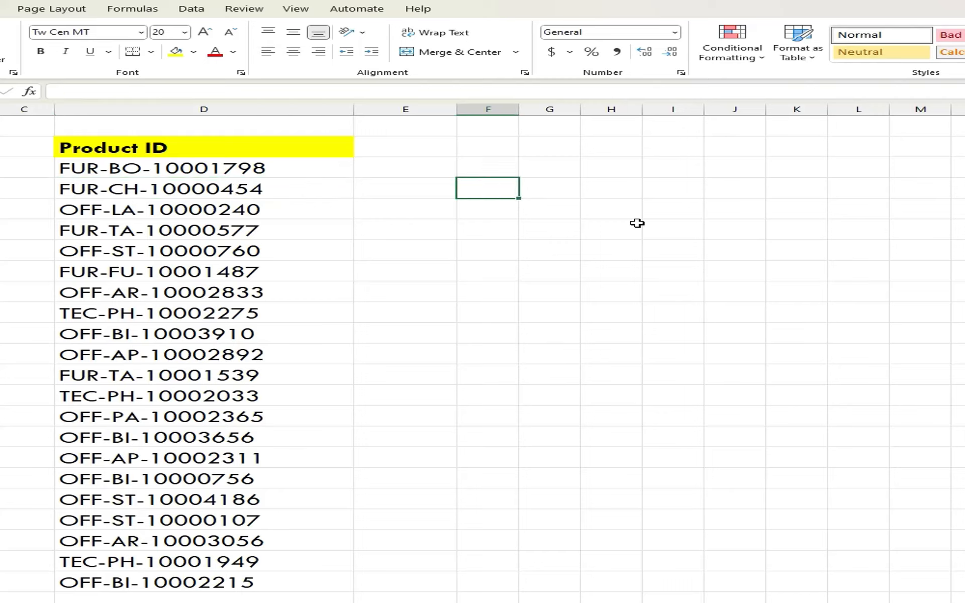
text(RIGHT)
key(Return)
text(L)
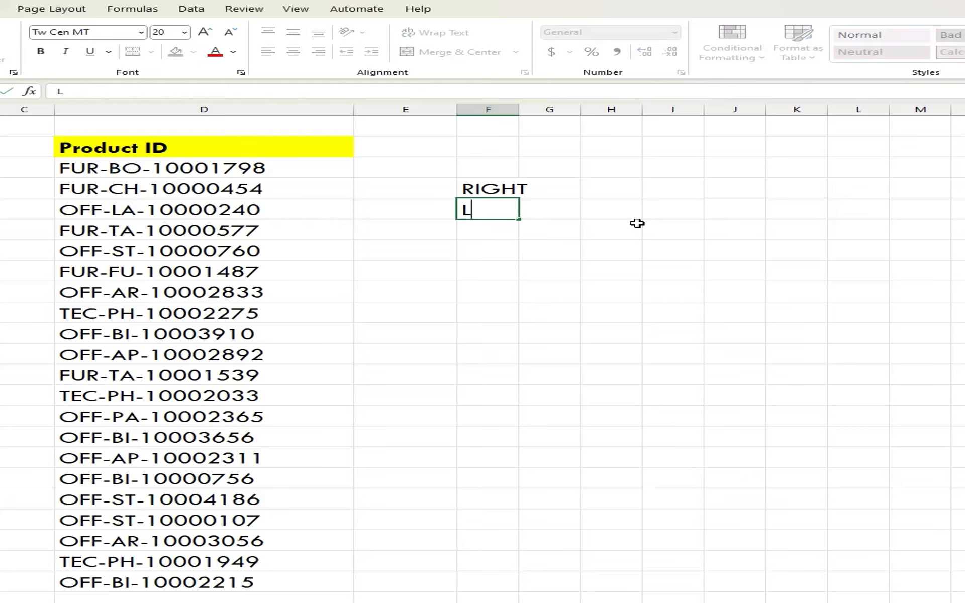
text(EFT)
key(Return)
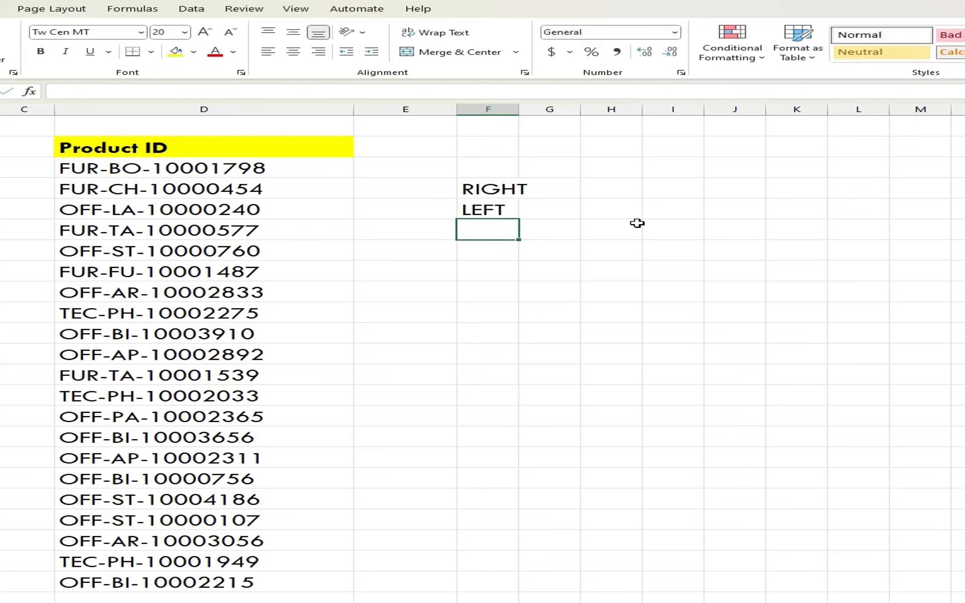
text(MID)
key(Return)
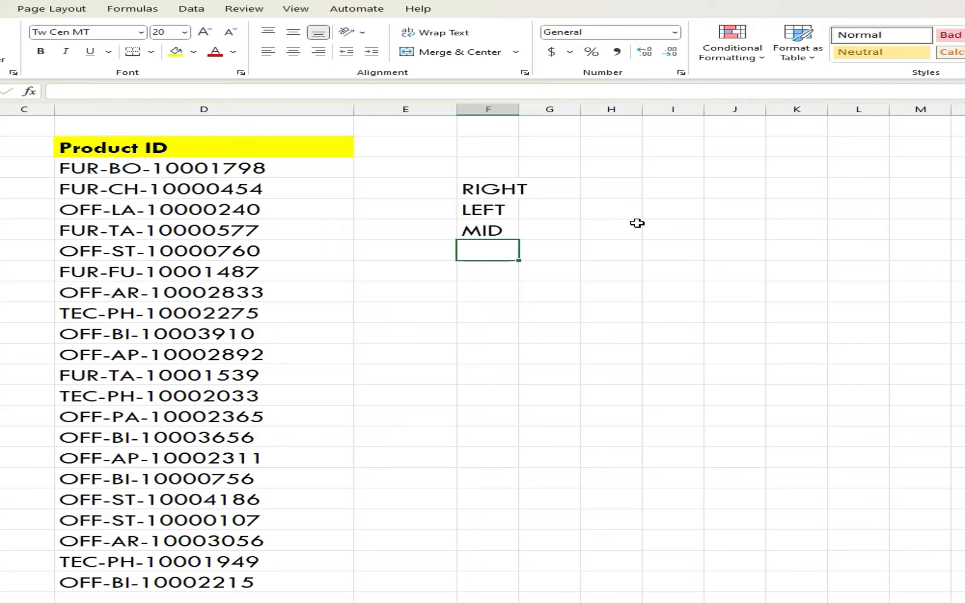
Clear the three function names RIGHT, LEFT and MID from cells F4:F6
key(Up)
key(Up)
key(Up)
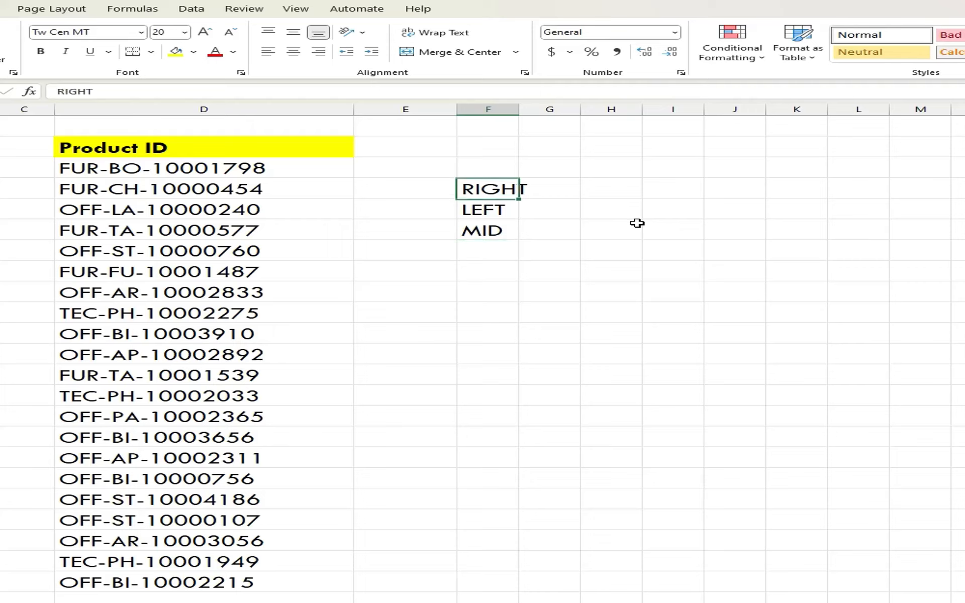
key(Up)
key(Down)
key(shift+Down)
key(shift+Down)
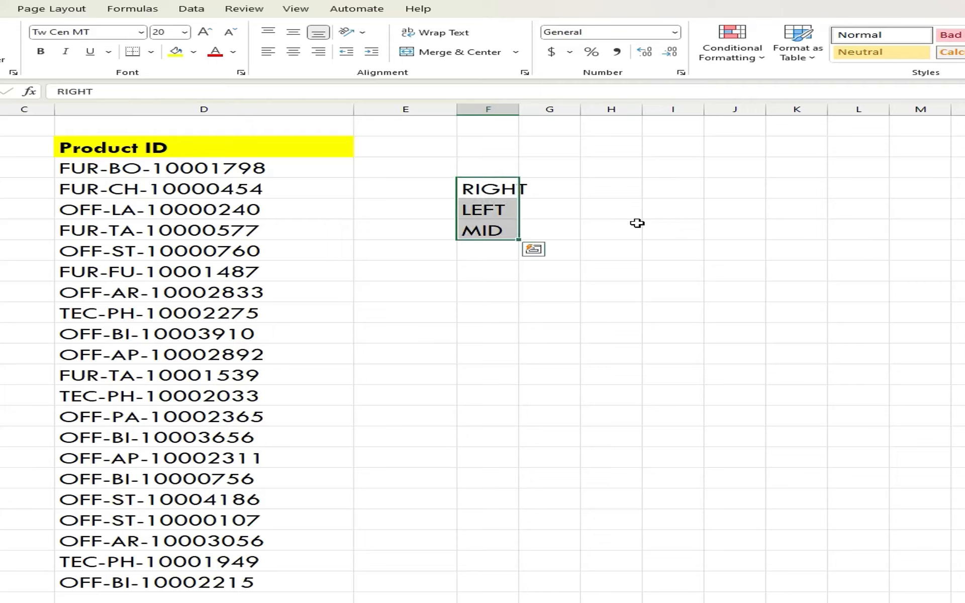
key(Delete)
Enter the header FIRST THREE LETTER in cell E2, beside the Product ID header
key(Left)
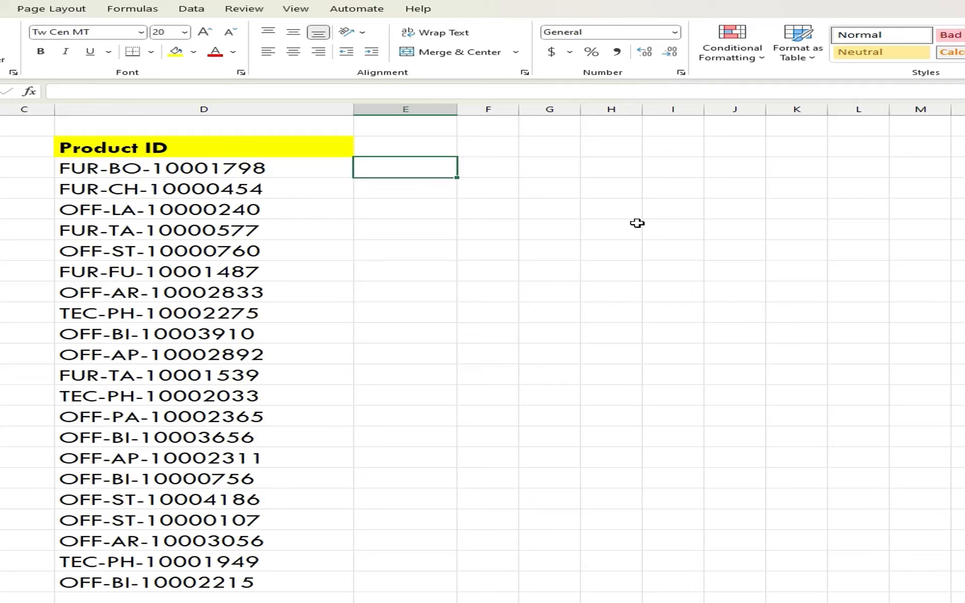
key(Up)
text(FIRS)
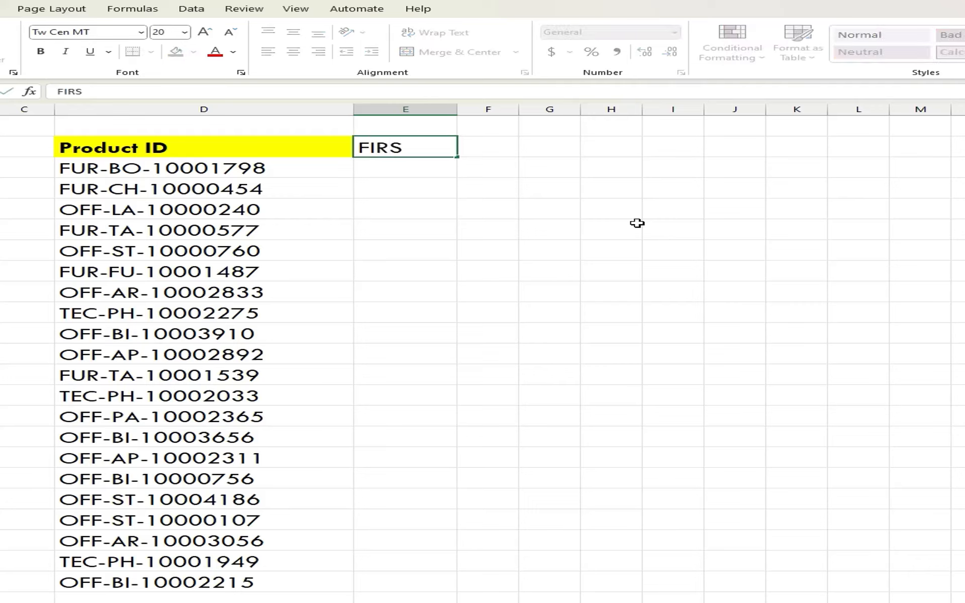
text(T THREE)
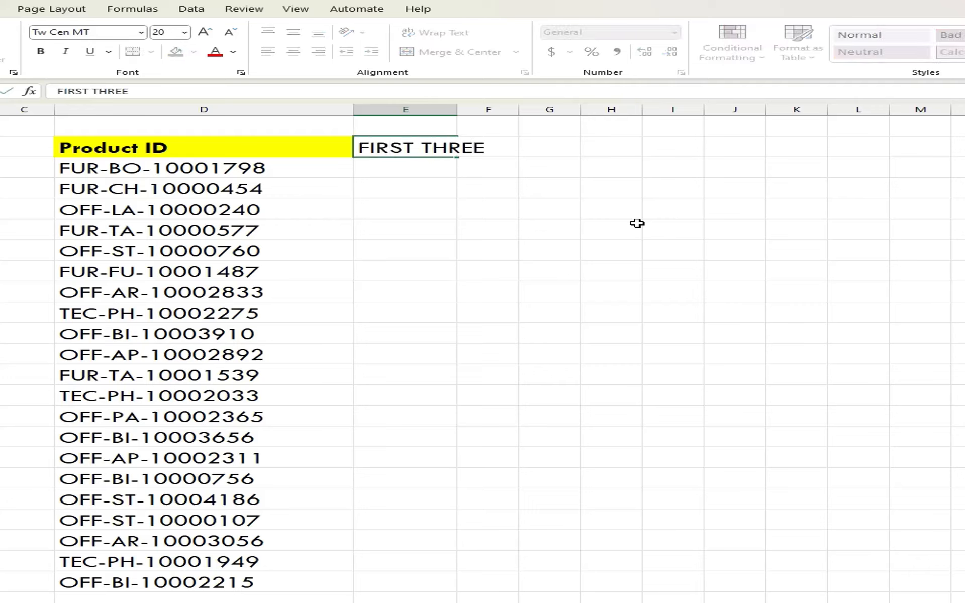
text( LETTER)
key(BackSpace)
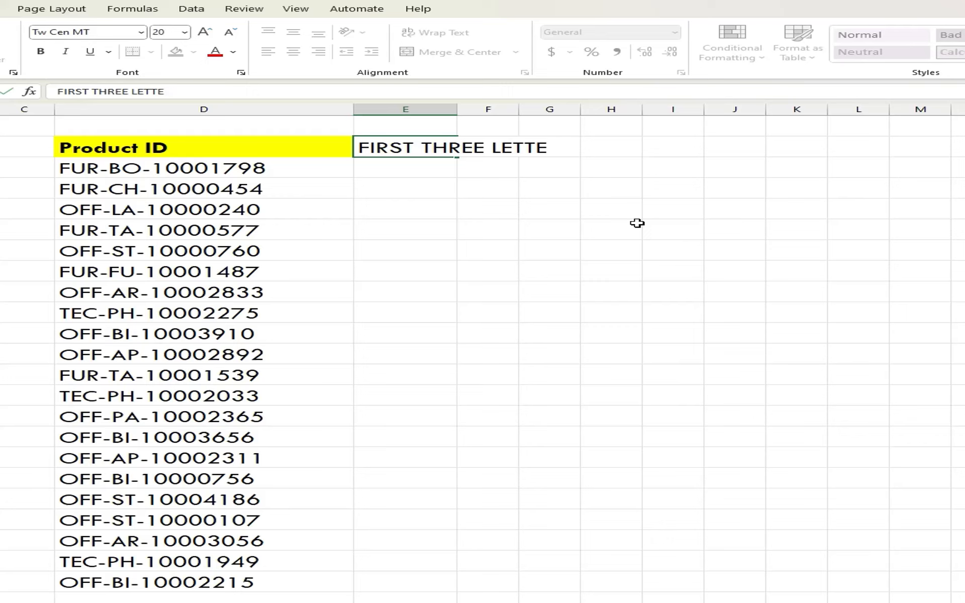
text(R)
key(Return)
Enter the product prefixes manually beside the first three IDs: FUR in E3, FUR in E4 and OFF in E5
key(Left)
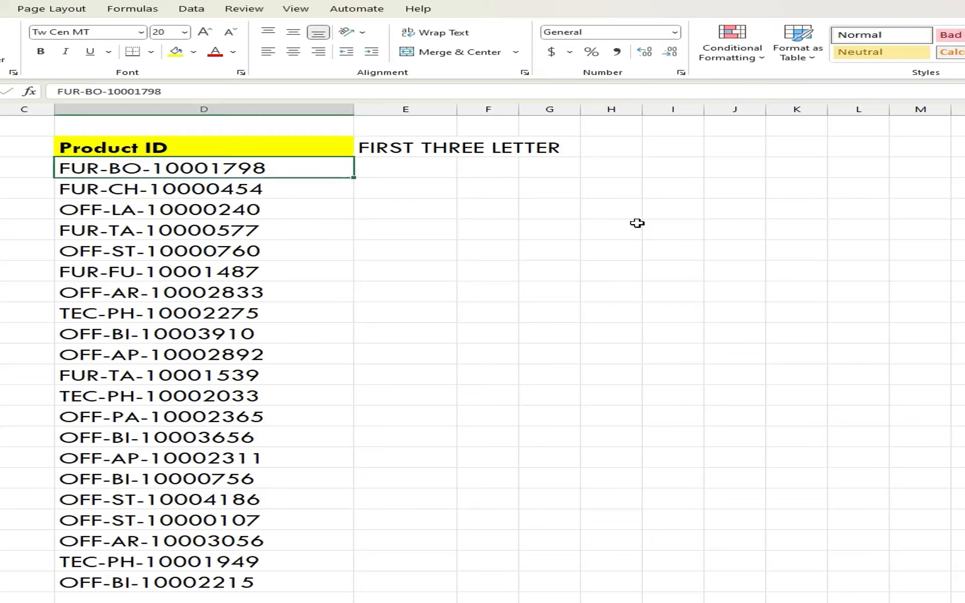
key(Right)
text(FUR)
key(Return)
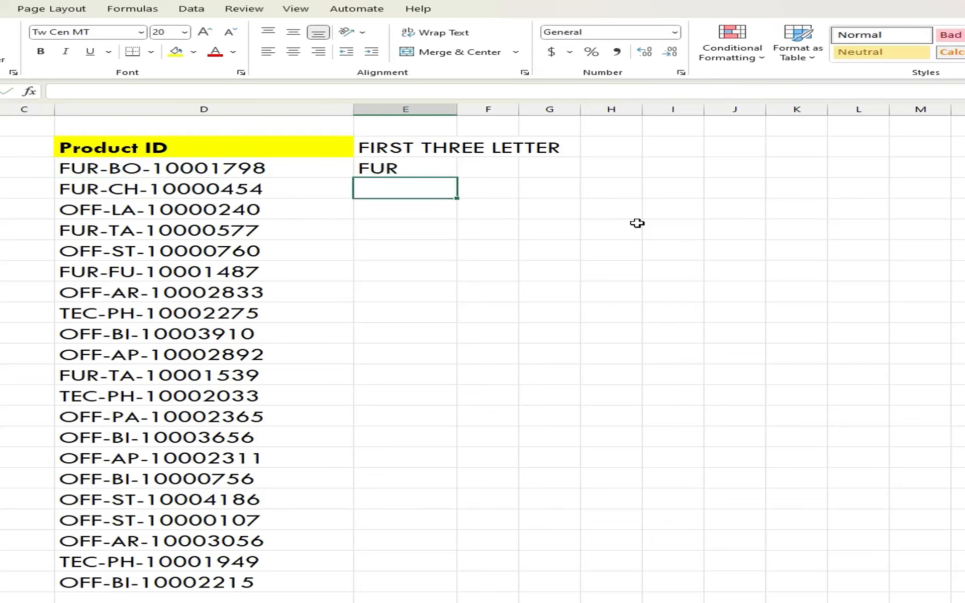
text(FUR)
key(Return)
text(OFF)
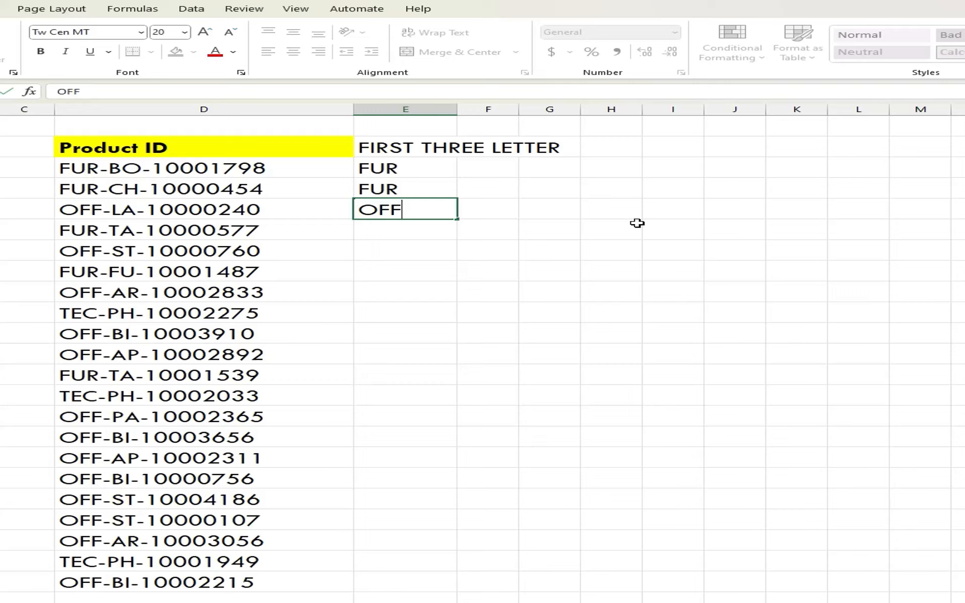
Discard the OFF entry in E5 and clear the manually entered FUR prefixes from E3 and E4
key(BackSpace)
key(BackSpace)
key(BackSpace)
key(Escape)
key(Up)
key(Up)
key(Delete)
key(Down)
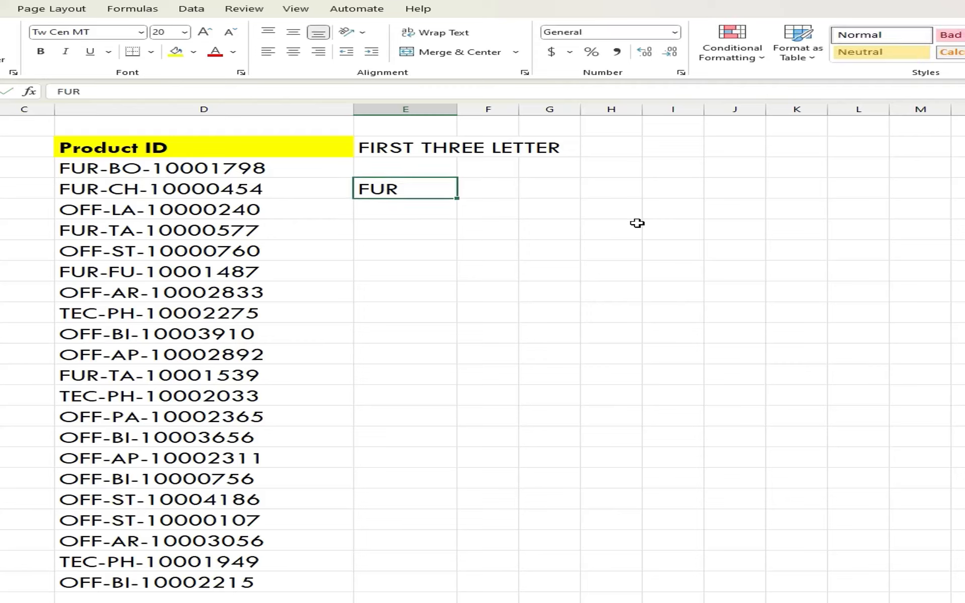
key(Delete)
Enter the formula =LEFT(D3,3) in cell E3 to extract the first three characters of the product ID
key(Up)
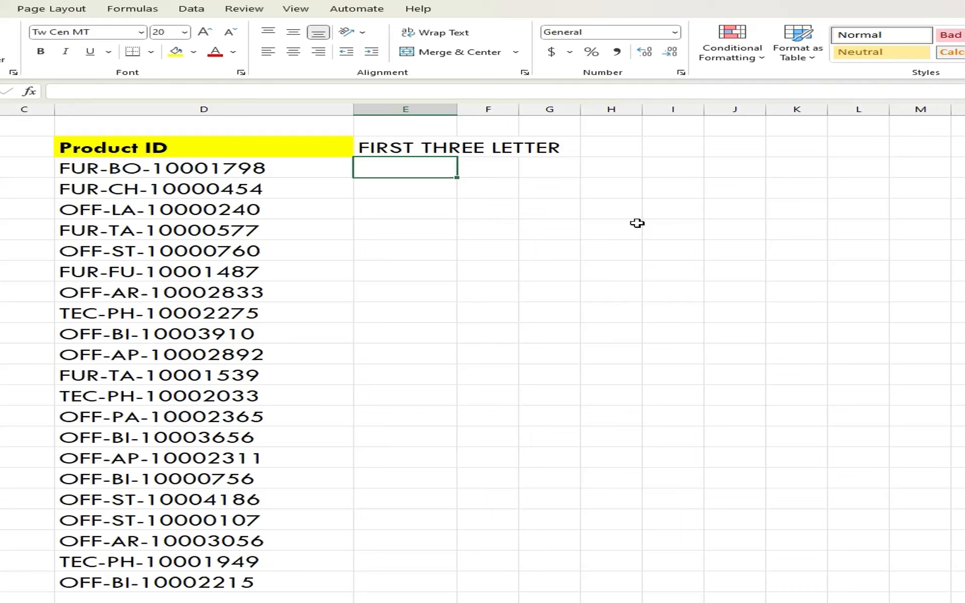
text(=)
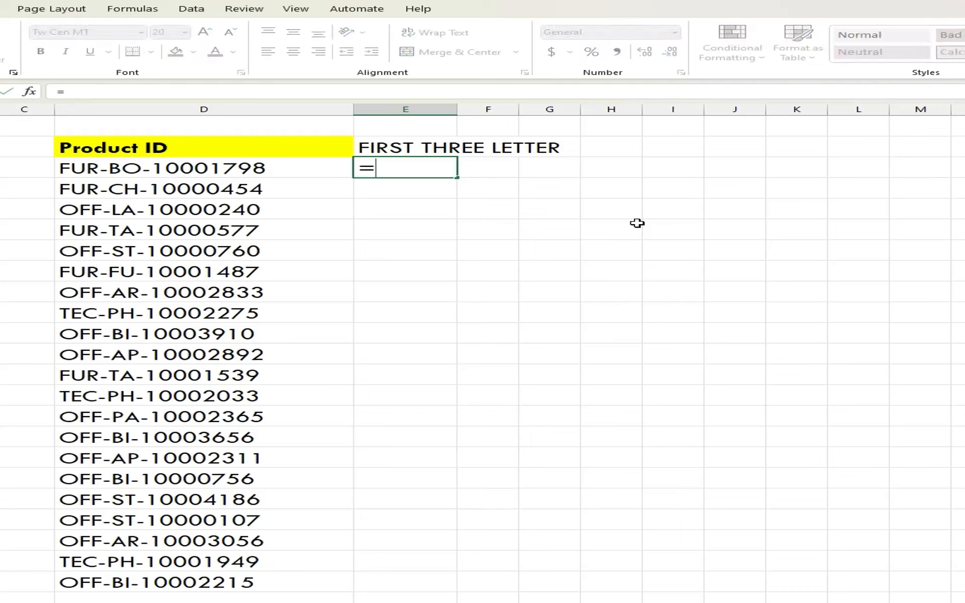
text(LEF)
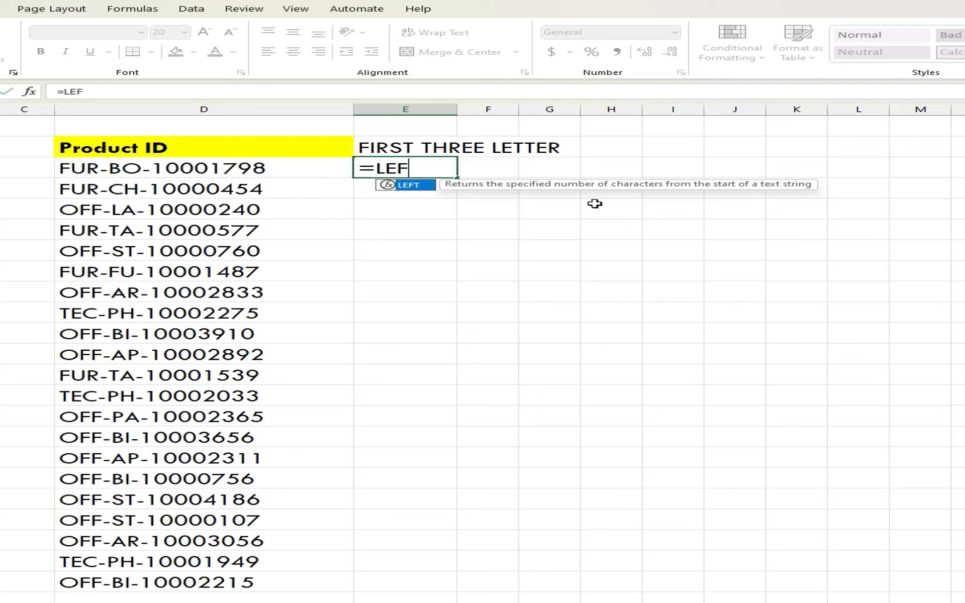
key(Tab)
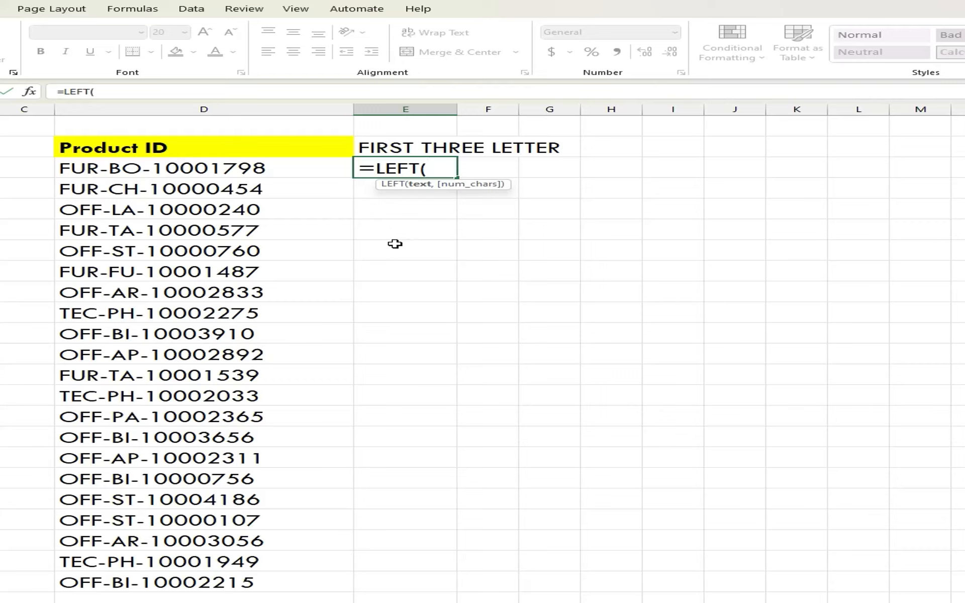
click(176, 168)
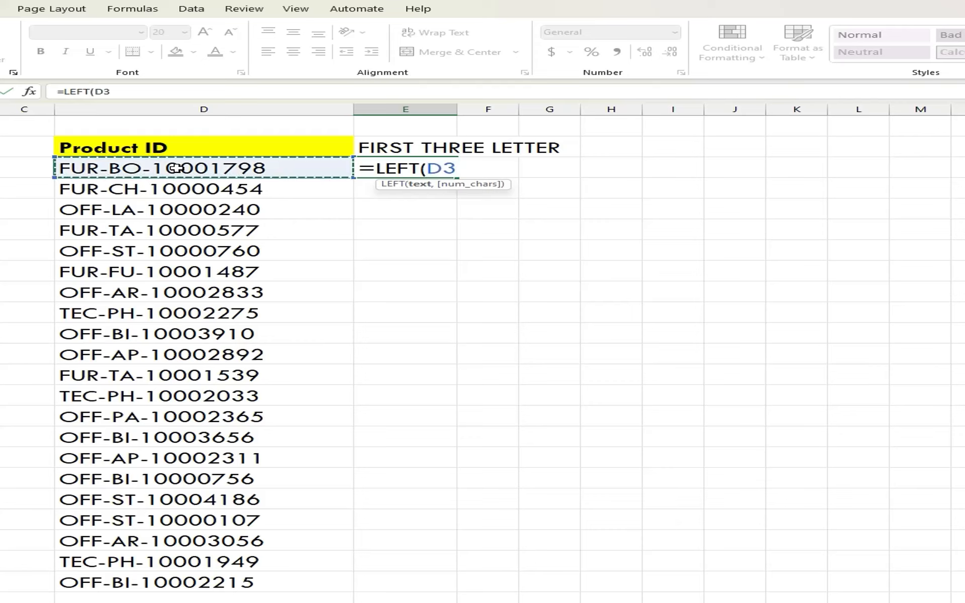
text(,)
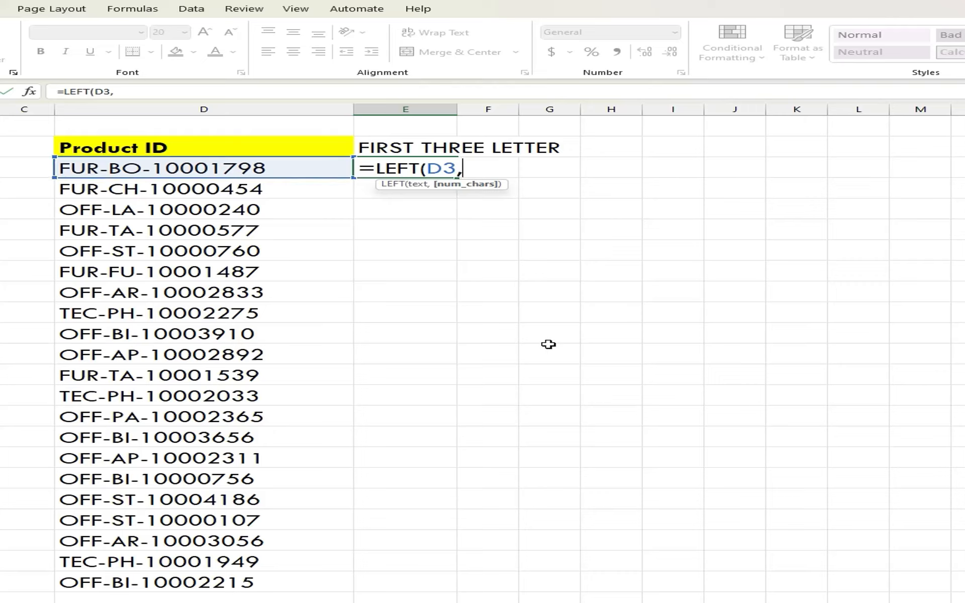
text(3))
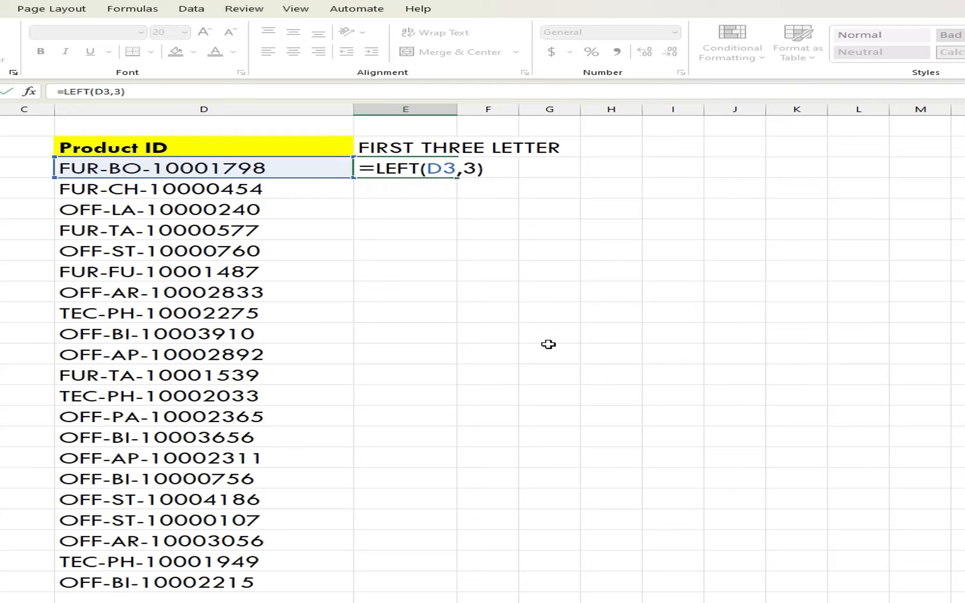
key(Return)
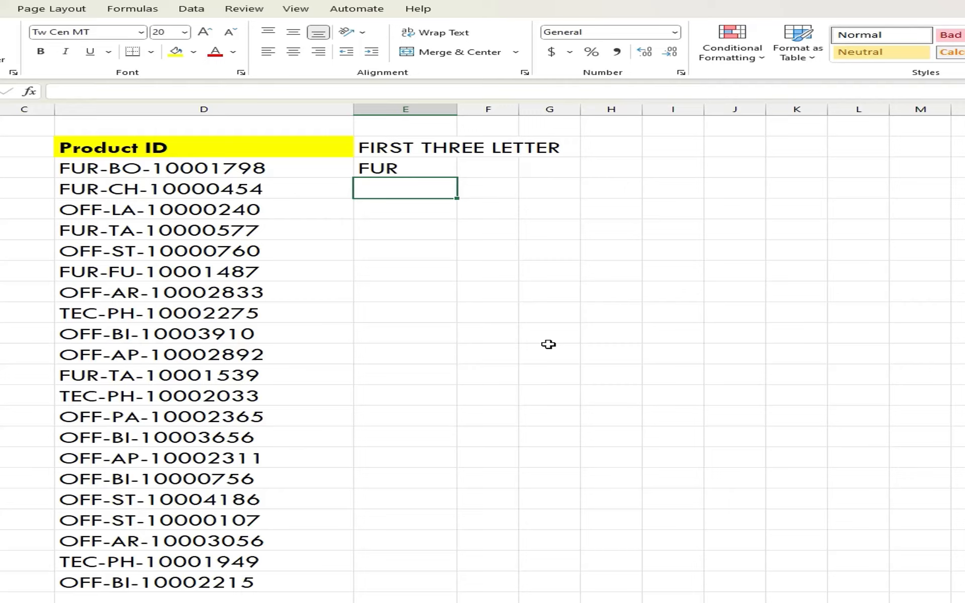
Fill the LEFT formula from E3 down to E23 and autofit the width of column E
key(Up)
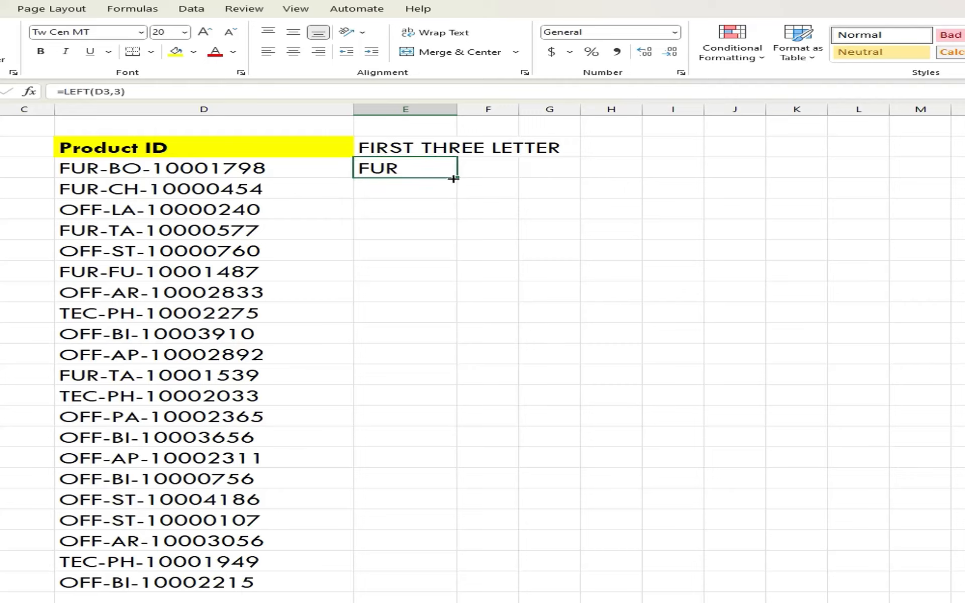
drag(456, 178, 463, 587)
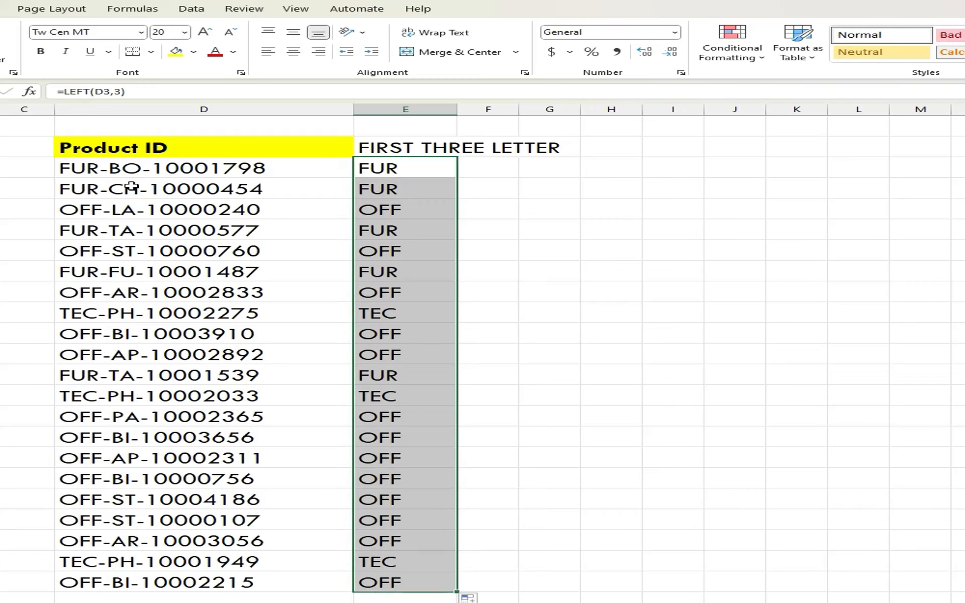
double_click(458, 104)
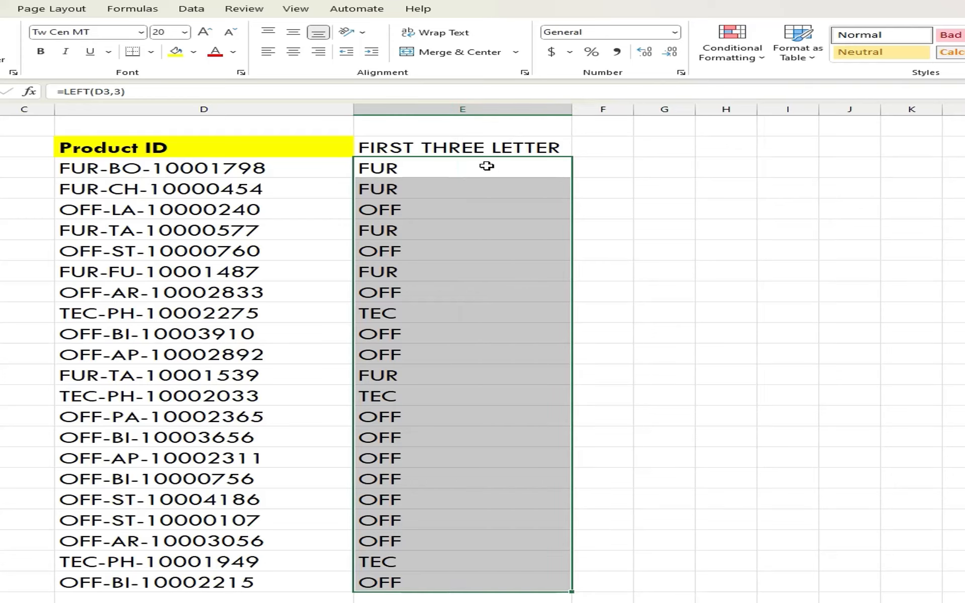
Enter the label LEFT in cell E1 above the FIRST THREE LETTER header
click(464, 126)
text(LEFT)
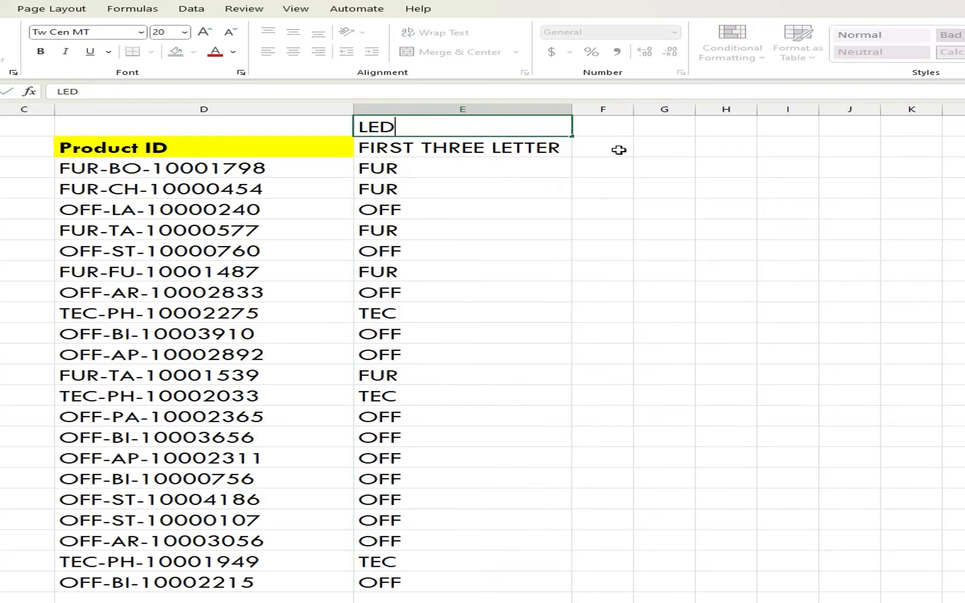
key(BackSpace)
text(T)
key(Return)
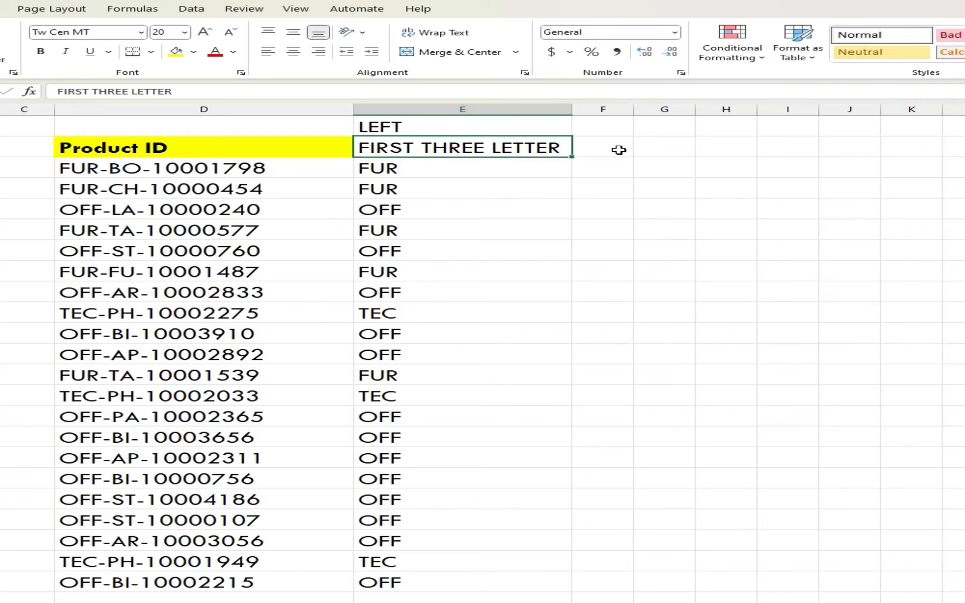
Enter the label RIGHT in cell F1 and autofit the width of column F
key(Up)
key(Right)
text(RIGHT)
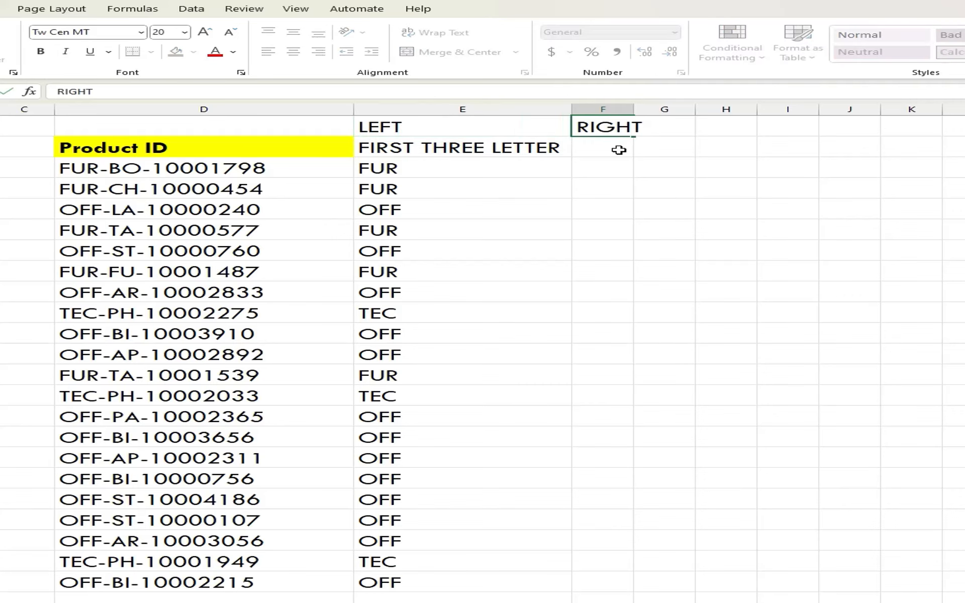
key(Return)
key(Up)
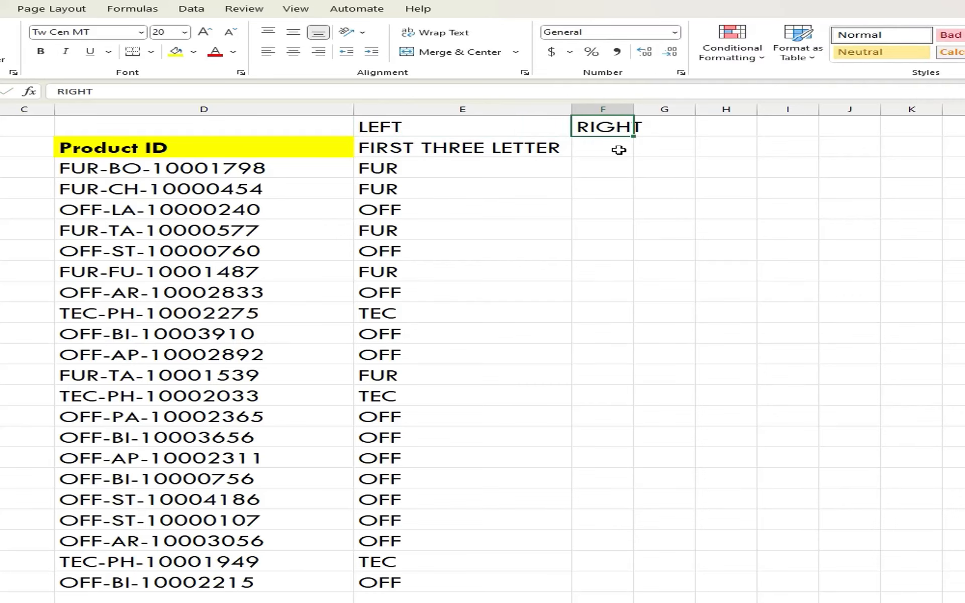
double_click(634, 109)
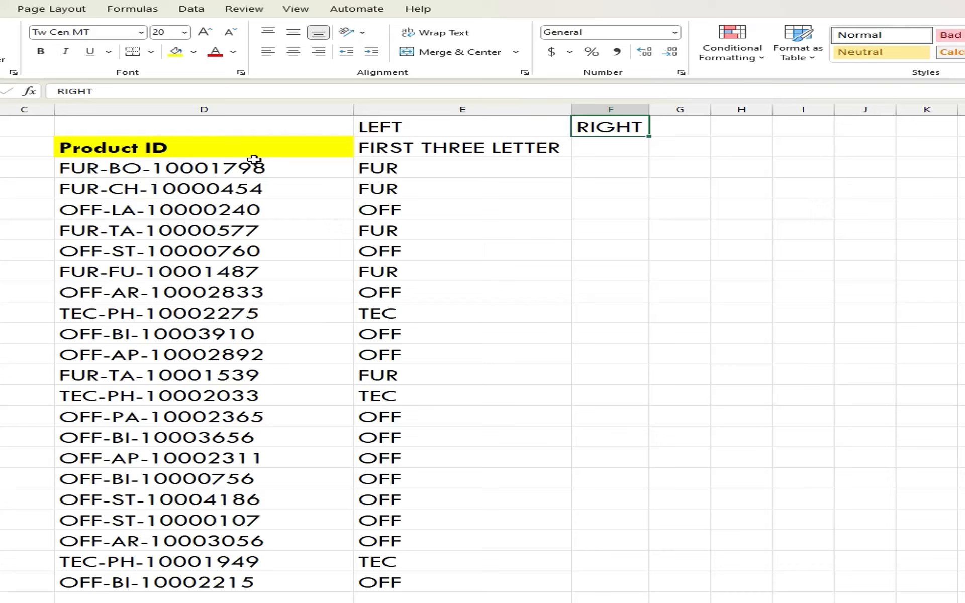
drag(254, 166, 256, 375)
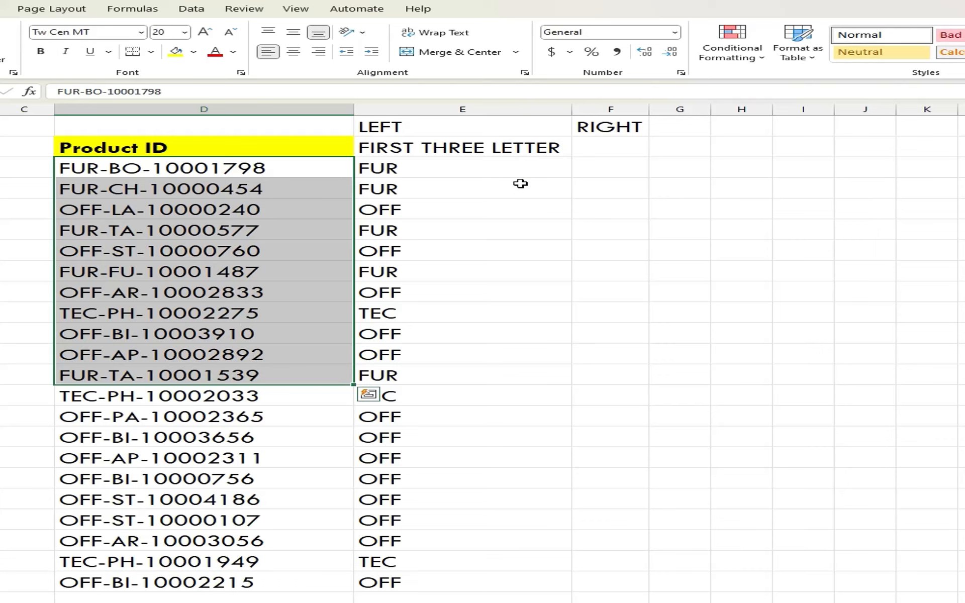
click(604, 147)
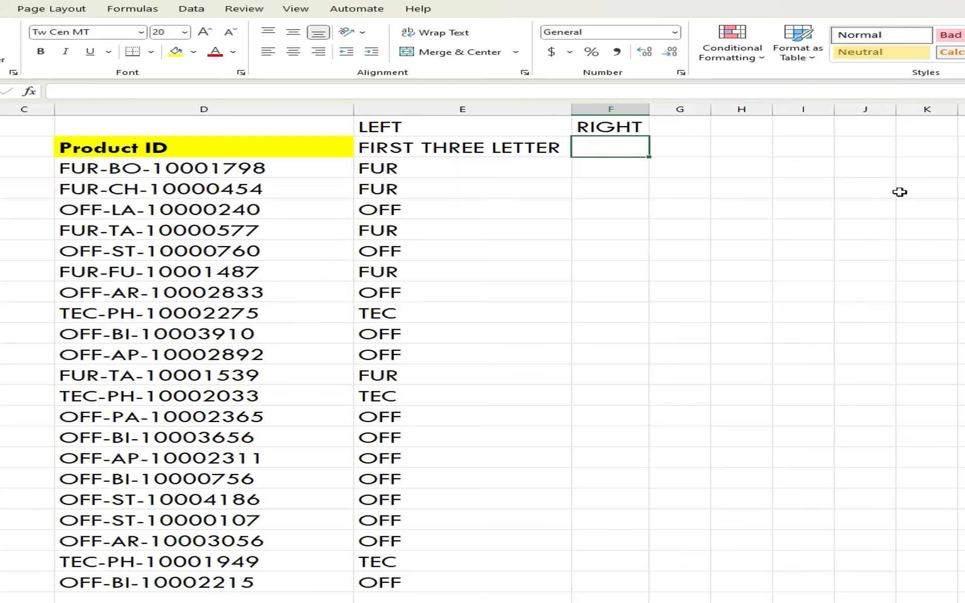
Enter the formula =RIGHT(D3,8) in cell F3 to extract the last eight characters of the product ID
key(Down)
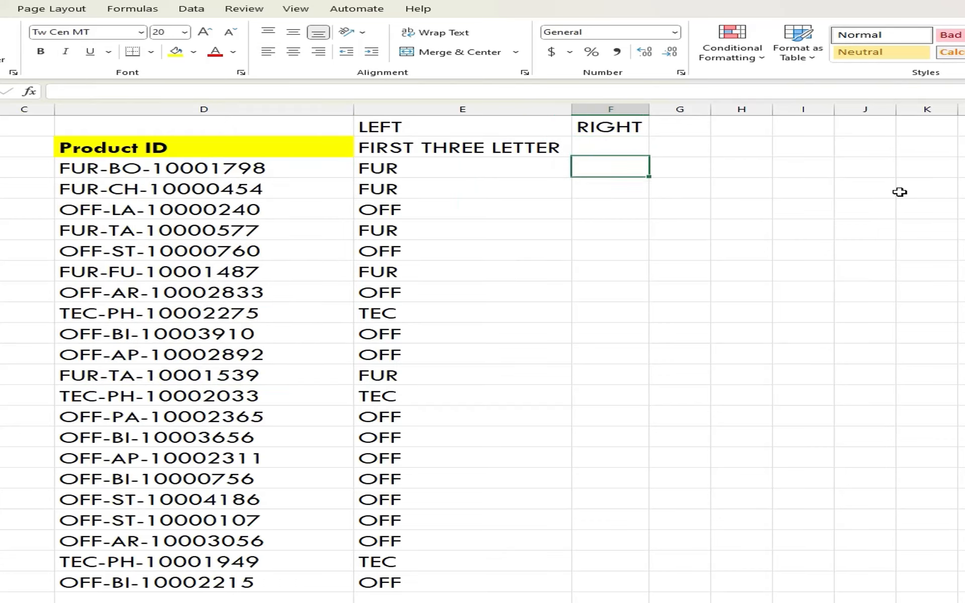
text(=RI)
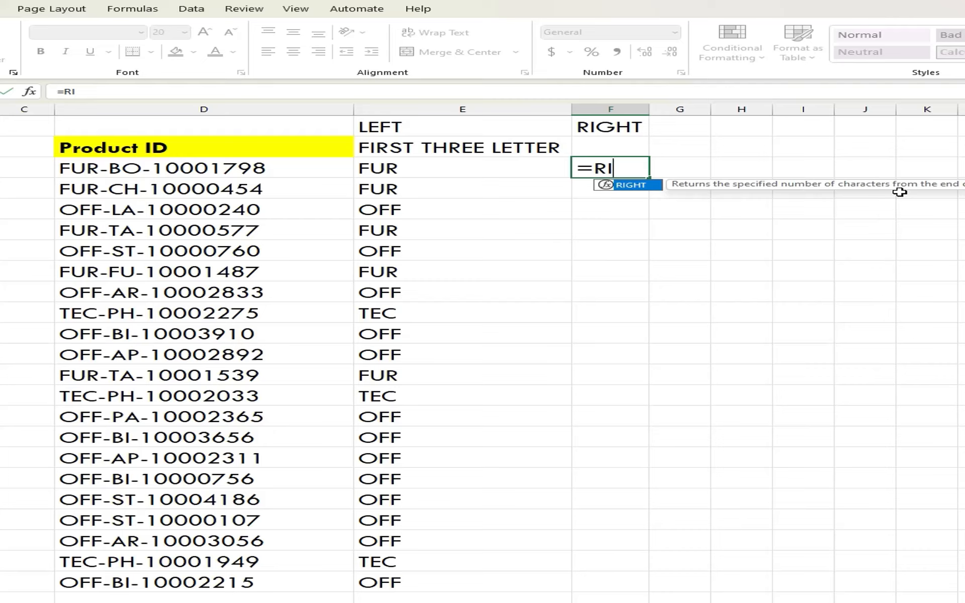
key(Tab)
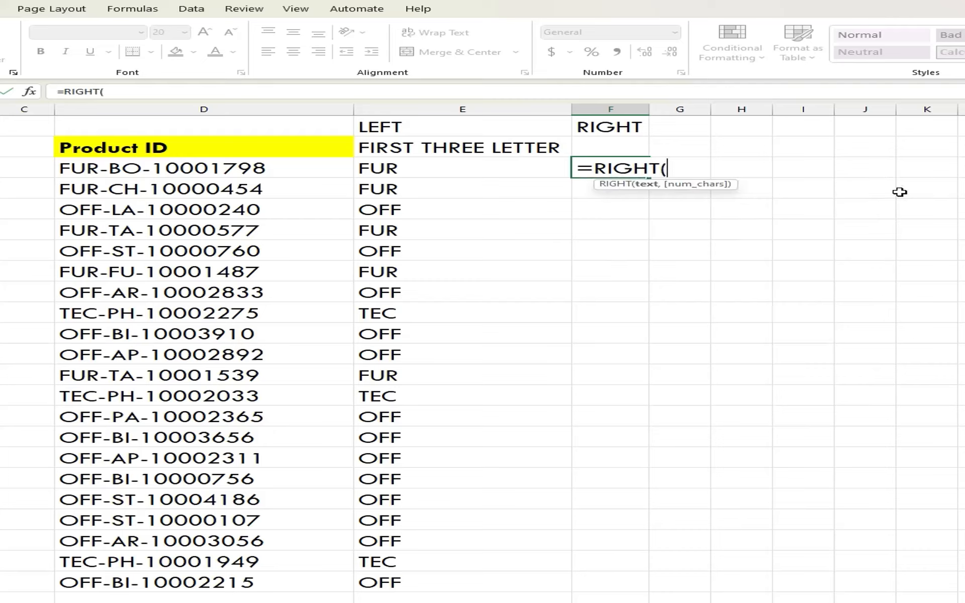
key(Left)
key(Left)
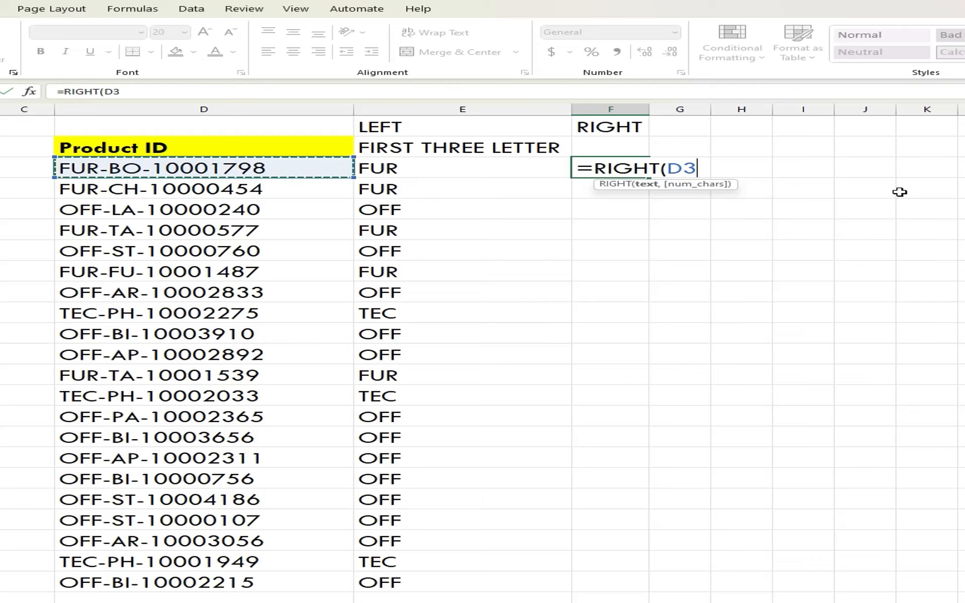
text(,)
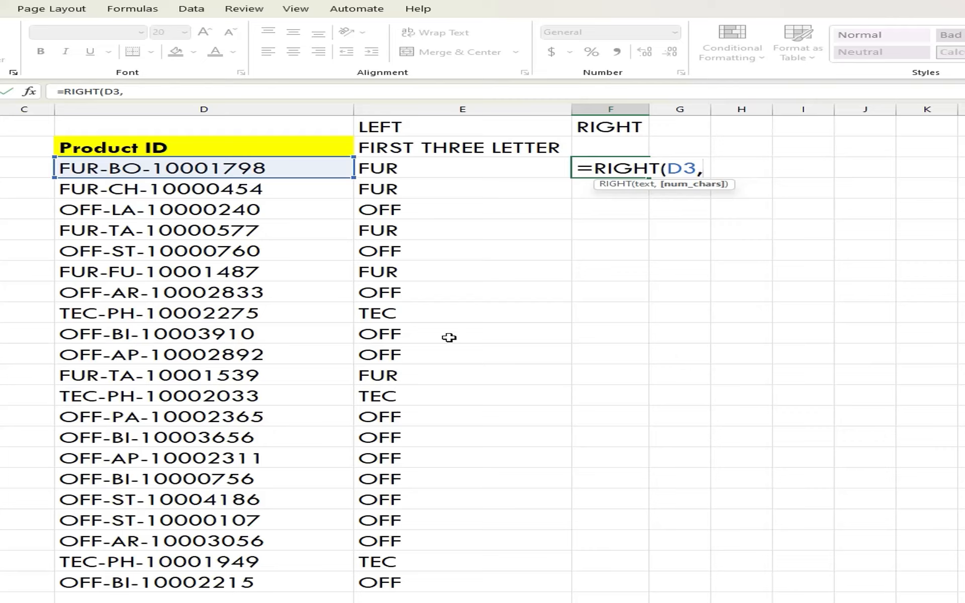
text(8))
key(Return)
key(Up)
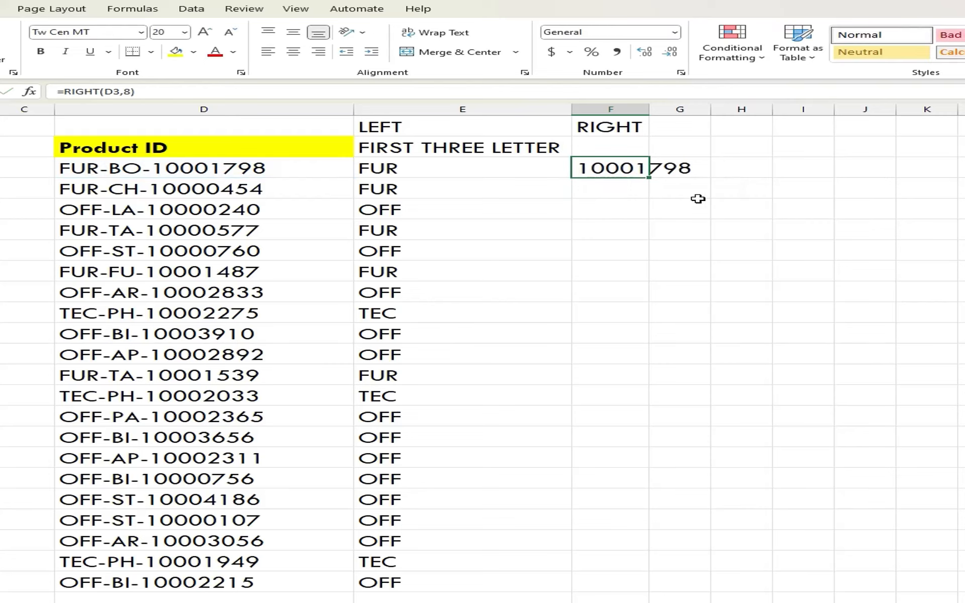
Autofit the width of column F and fill the RIGHT formula from F3 down to F23
double_click(649, 109)
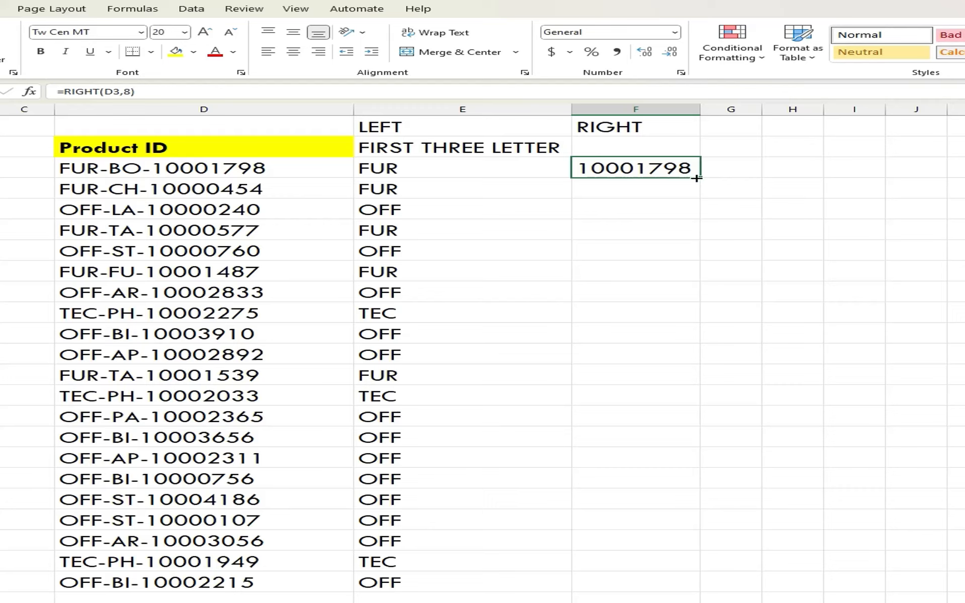
drag(699, 177, 705, 588)
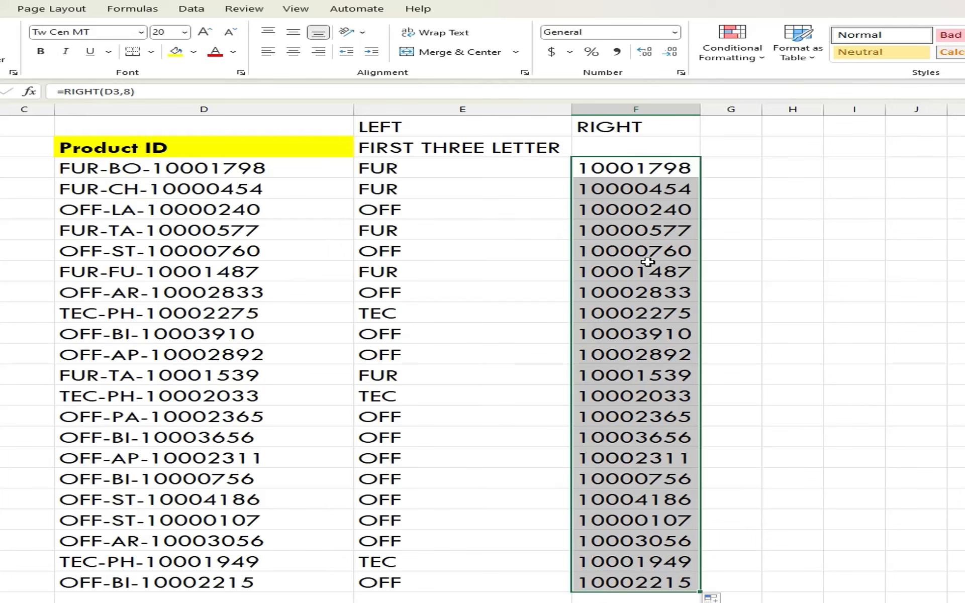
click(128, 211)
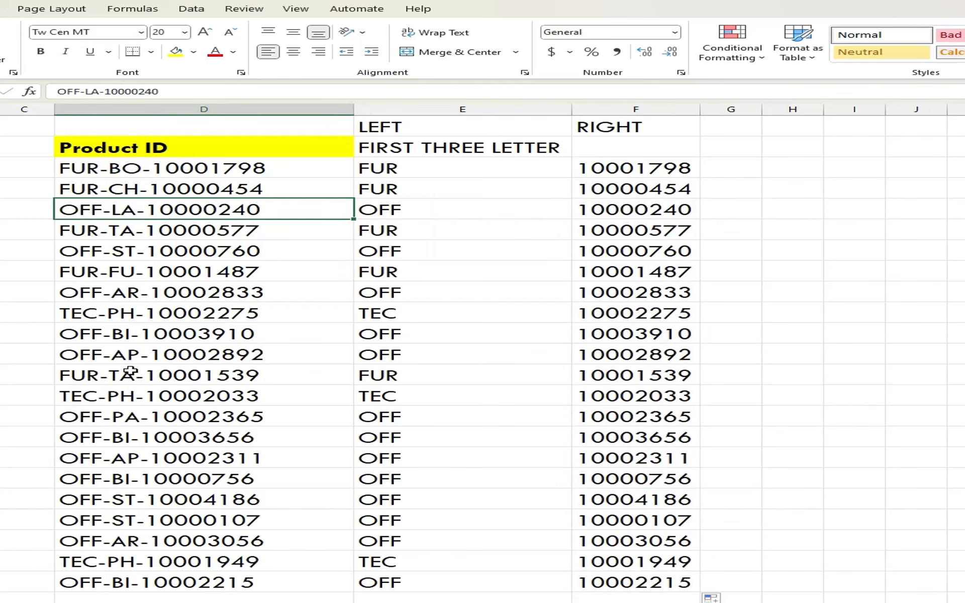
Enter the label MID in cell H1
click(775, 127)
text(MID)
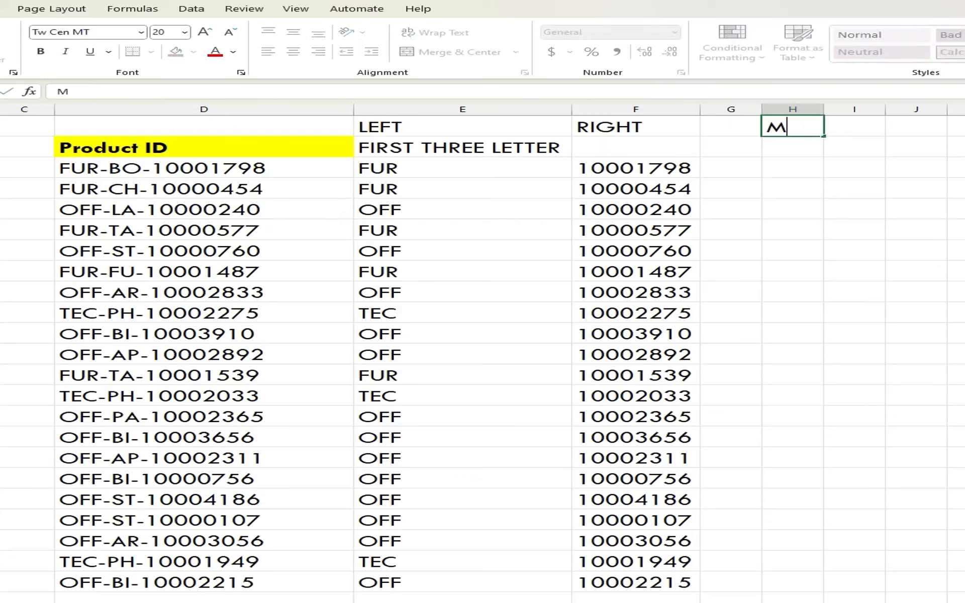
key(Return)
key(Return)
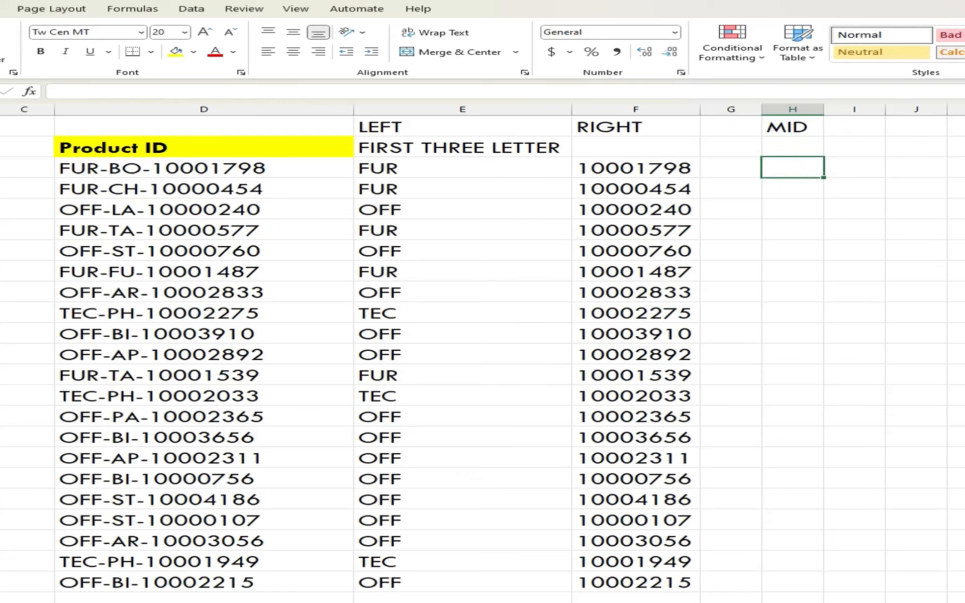
Enter the formula =MID(D3,5,2) in cell H3 to extract the two middle letters, and fill it down to H23
text(=MID)
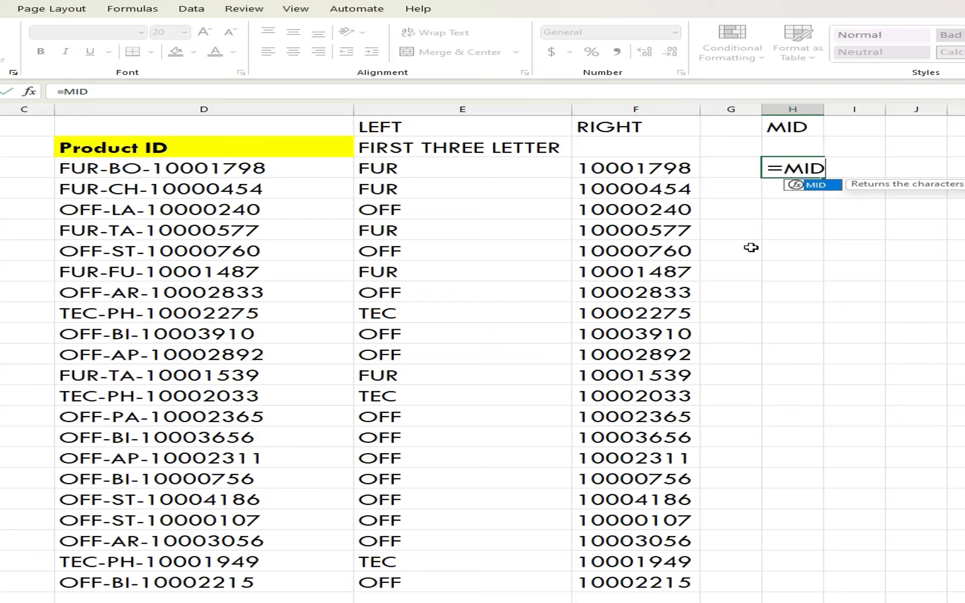
text(()
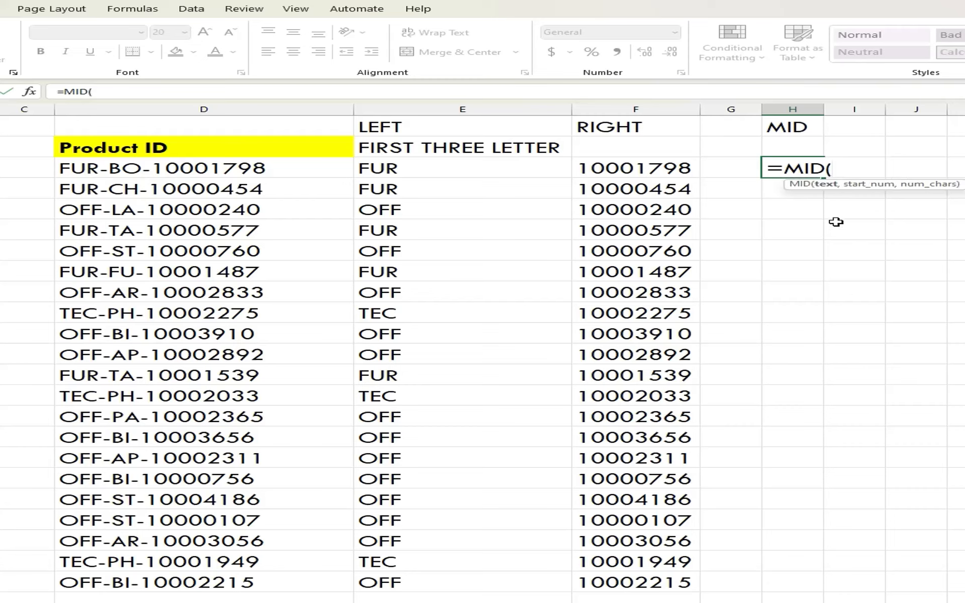
click(186, 171)
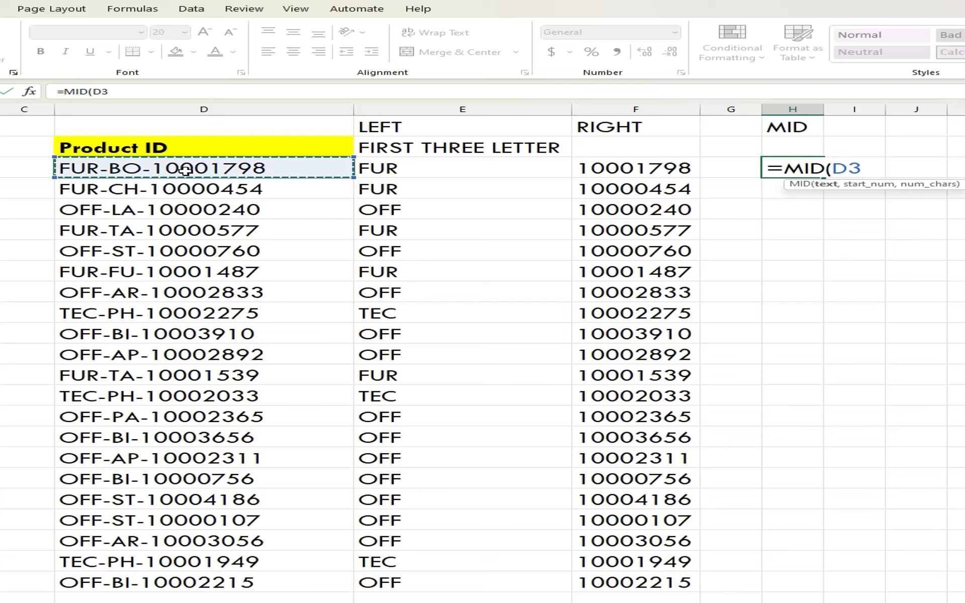
text(,)
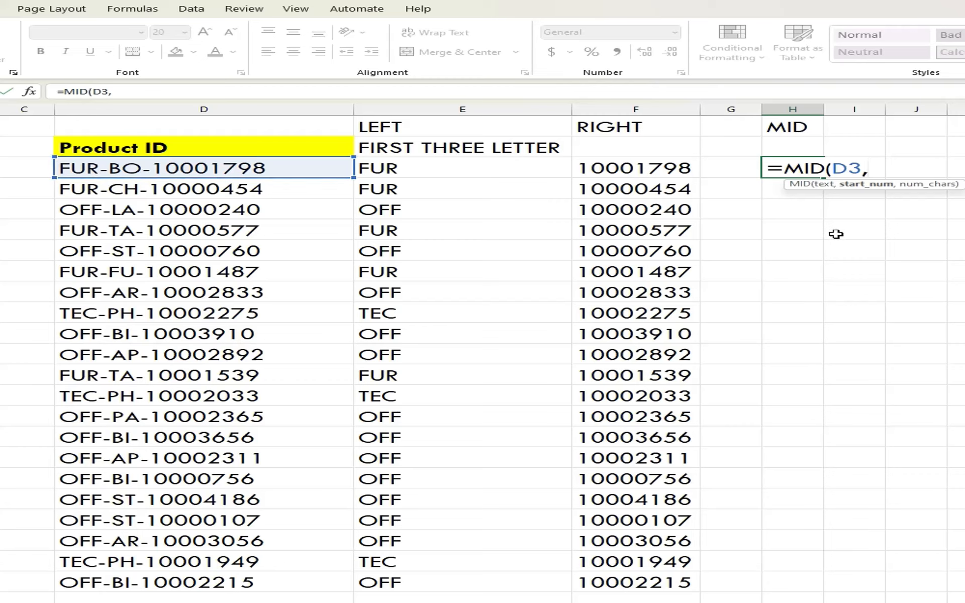
text(5)
text(,)
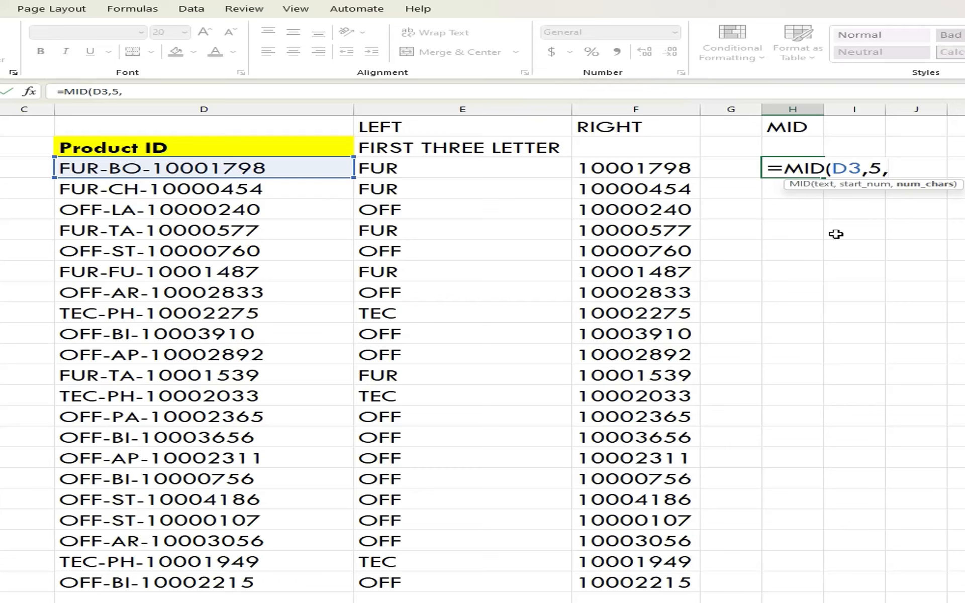
text(2))
key(ctrl+Return)
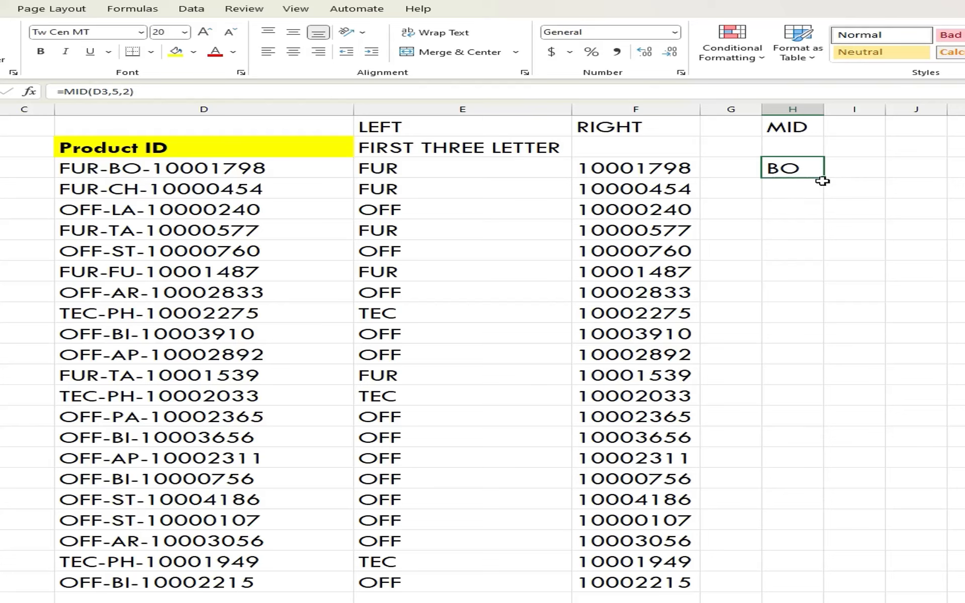
drag(823, 177, 848, 586)
click(954, 437)
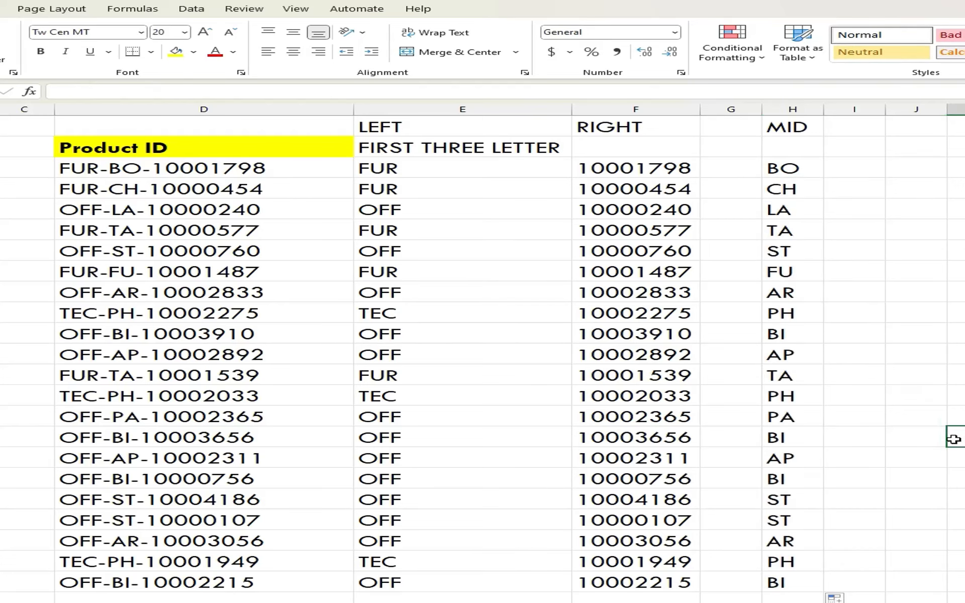
List the function names LEFT, RIGHT and MID in cells I4 to I6
click(856, 189)
text(LEFT)
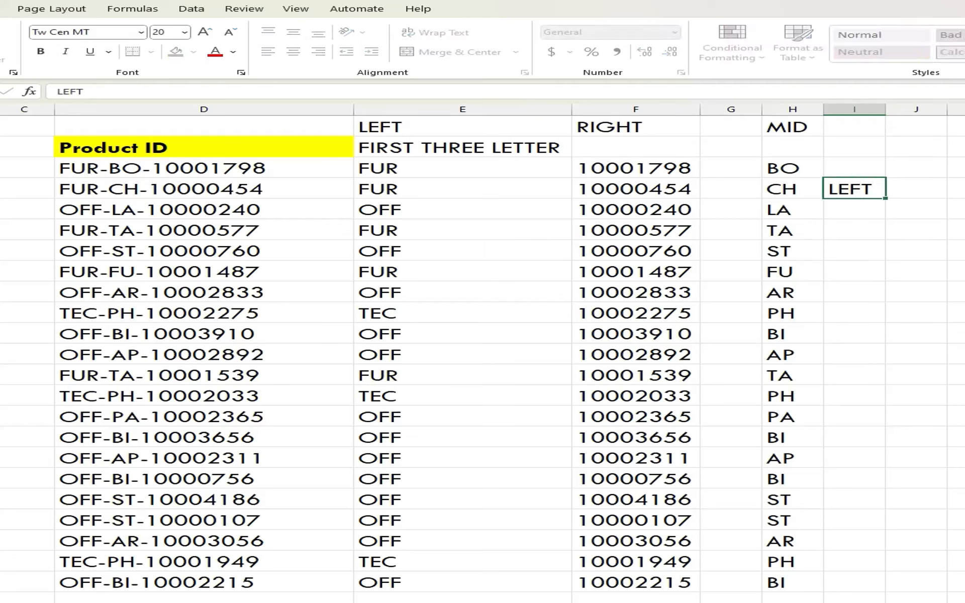
key(Return)
text(RO)
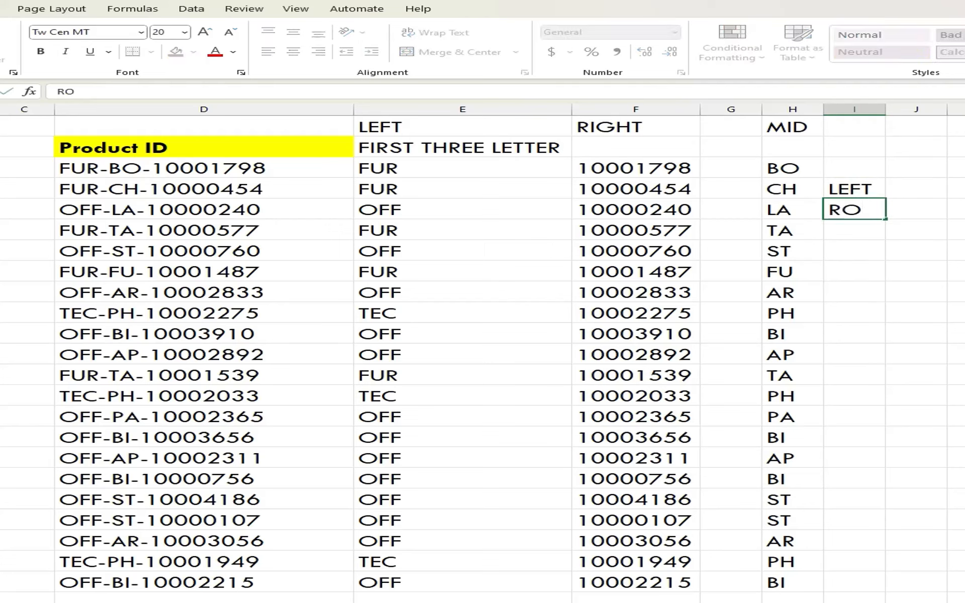
key(BackSpace)
text(IGHT)
key(Return)
text(MID)
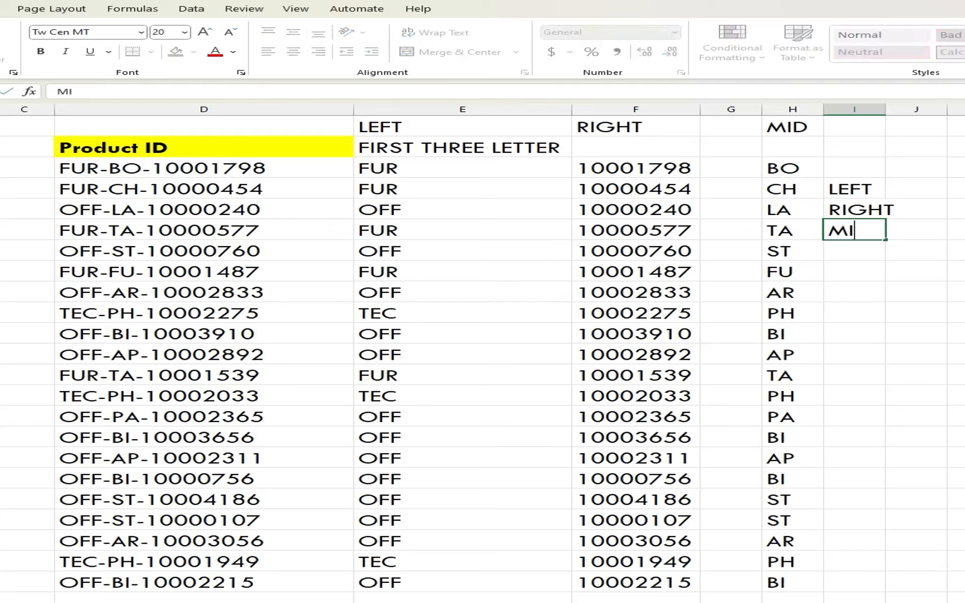
key(Return)
key(Up)
key(Up)
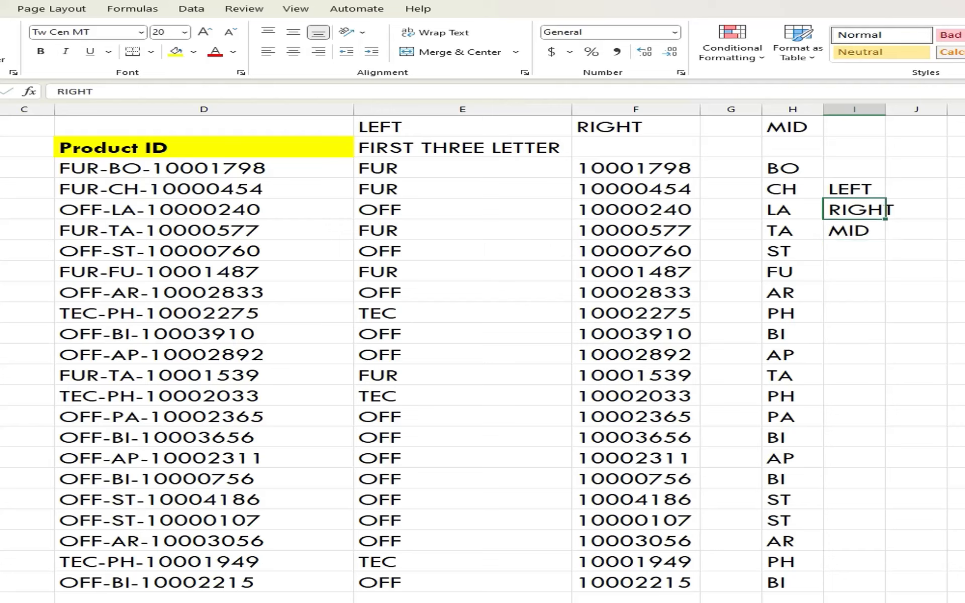
key(Up)
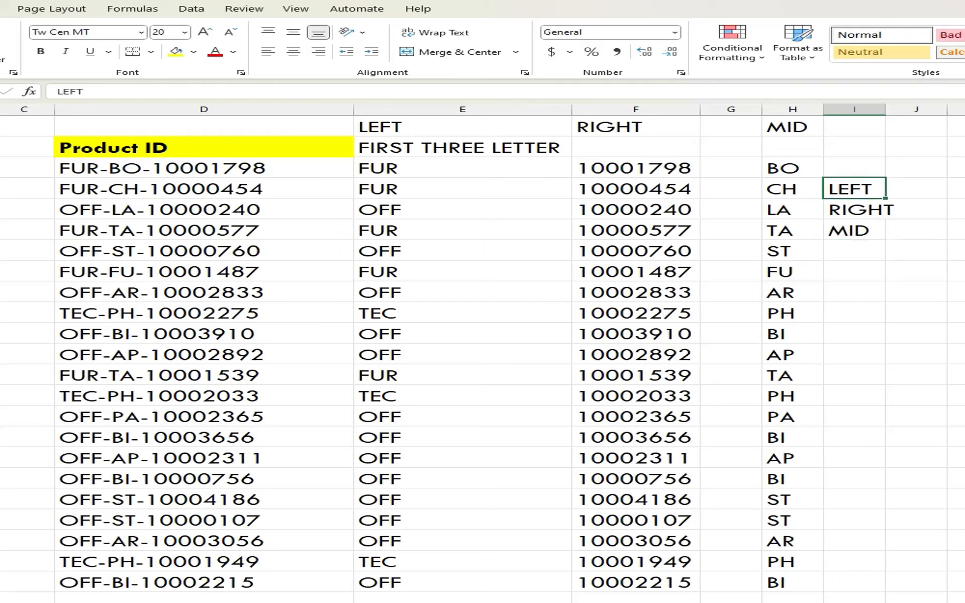